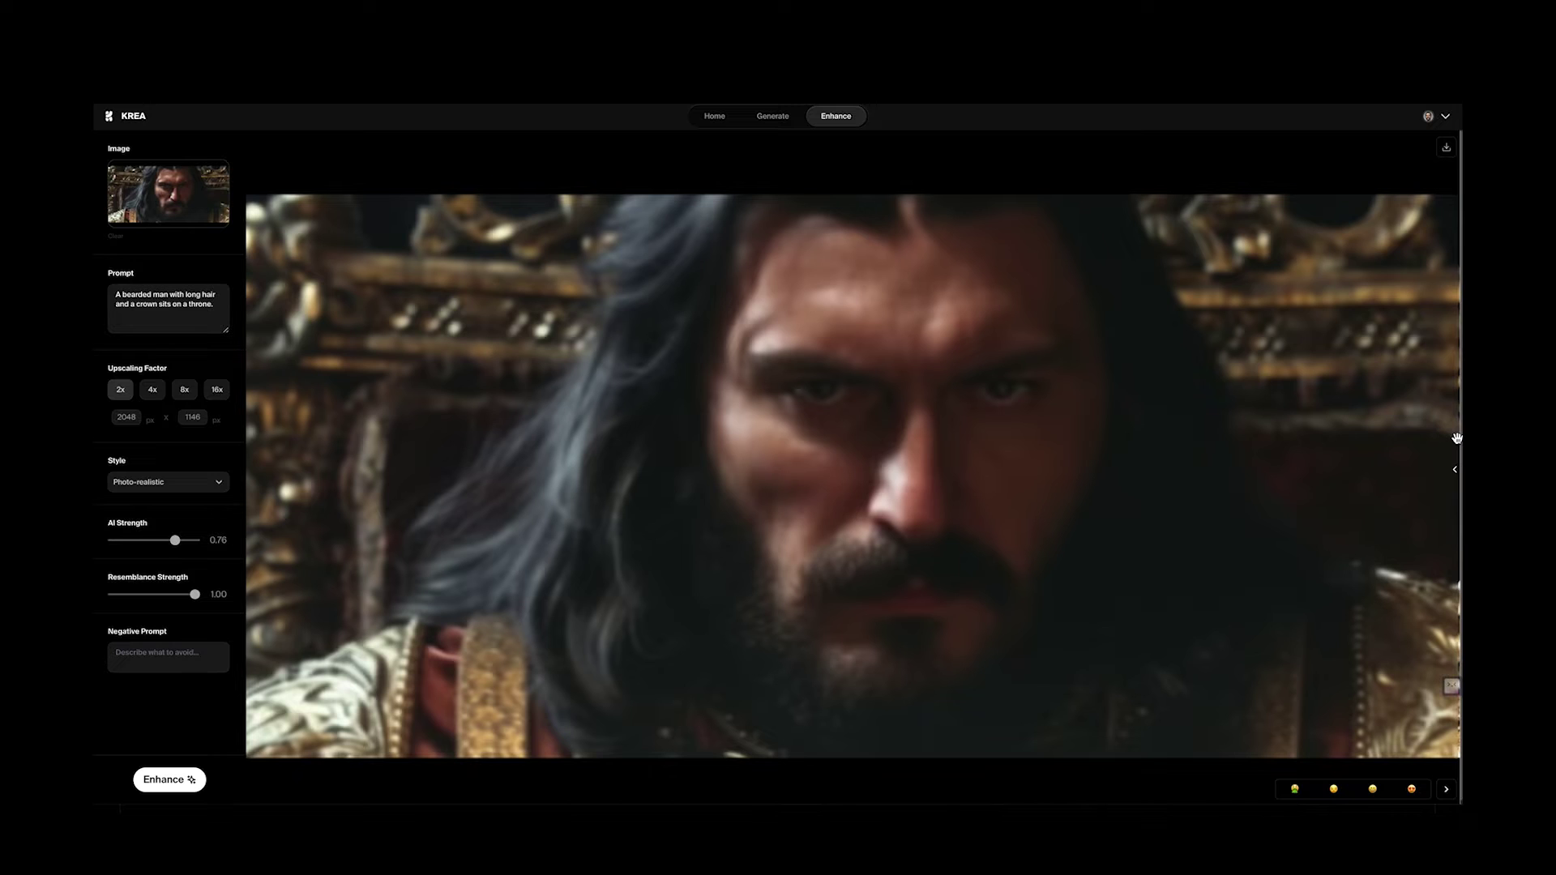
Step: Slide the before/after comparison across the enhanced portrait's face
{"action": "left_click_drag", "start_coordinate": [1456, 439], "coordinate": [261, 438]}
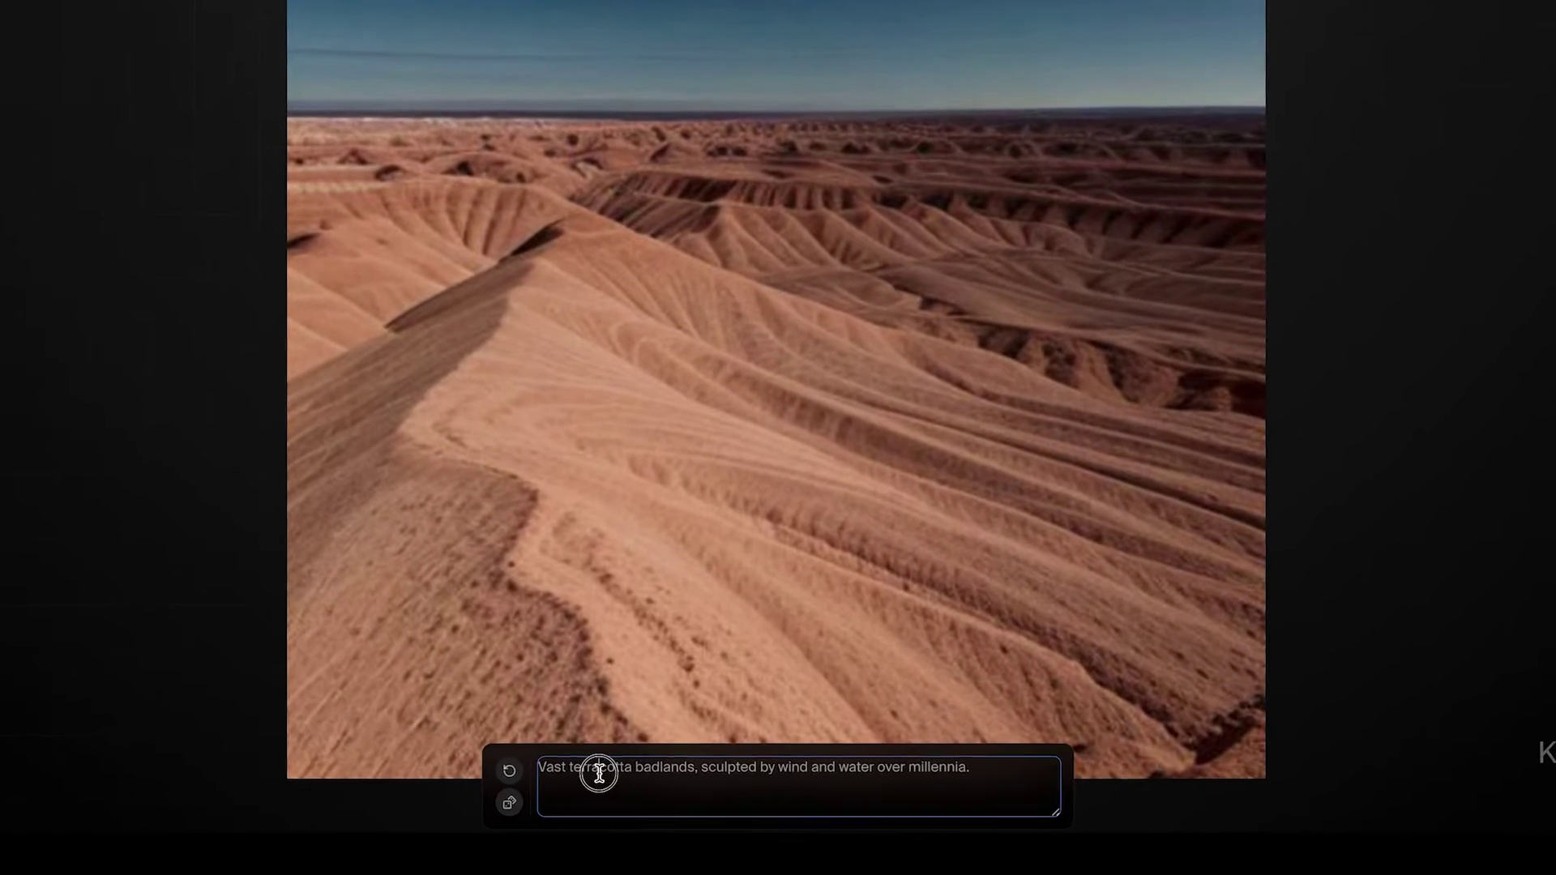
Step: Replace the badlands prompt with 'An amazon rainforest with a jaguar in the bush'
{"action": "triple_click", "coordinate": [612, 779]}
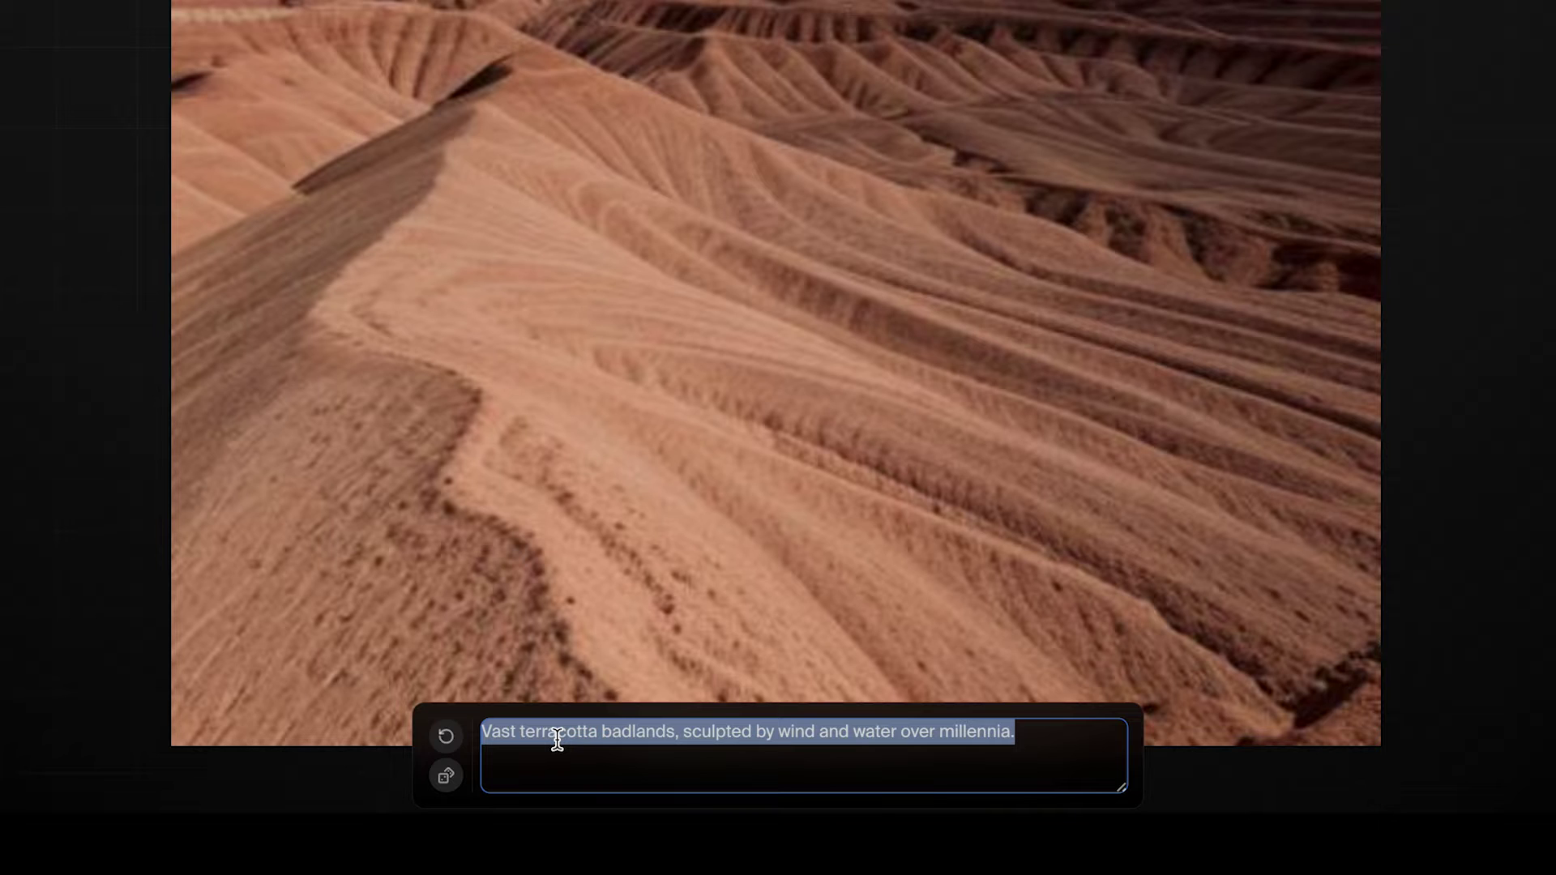
{"action": "type", "text": "An amazon "}
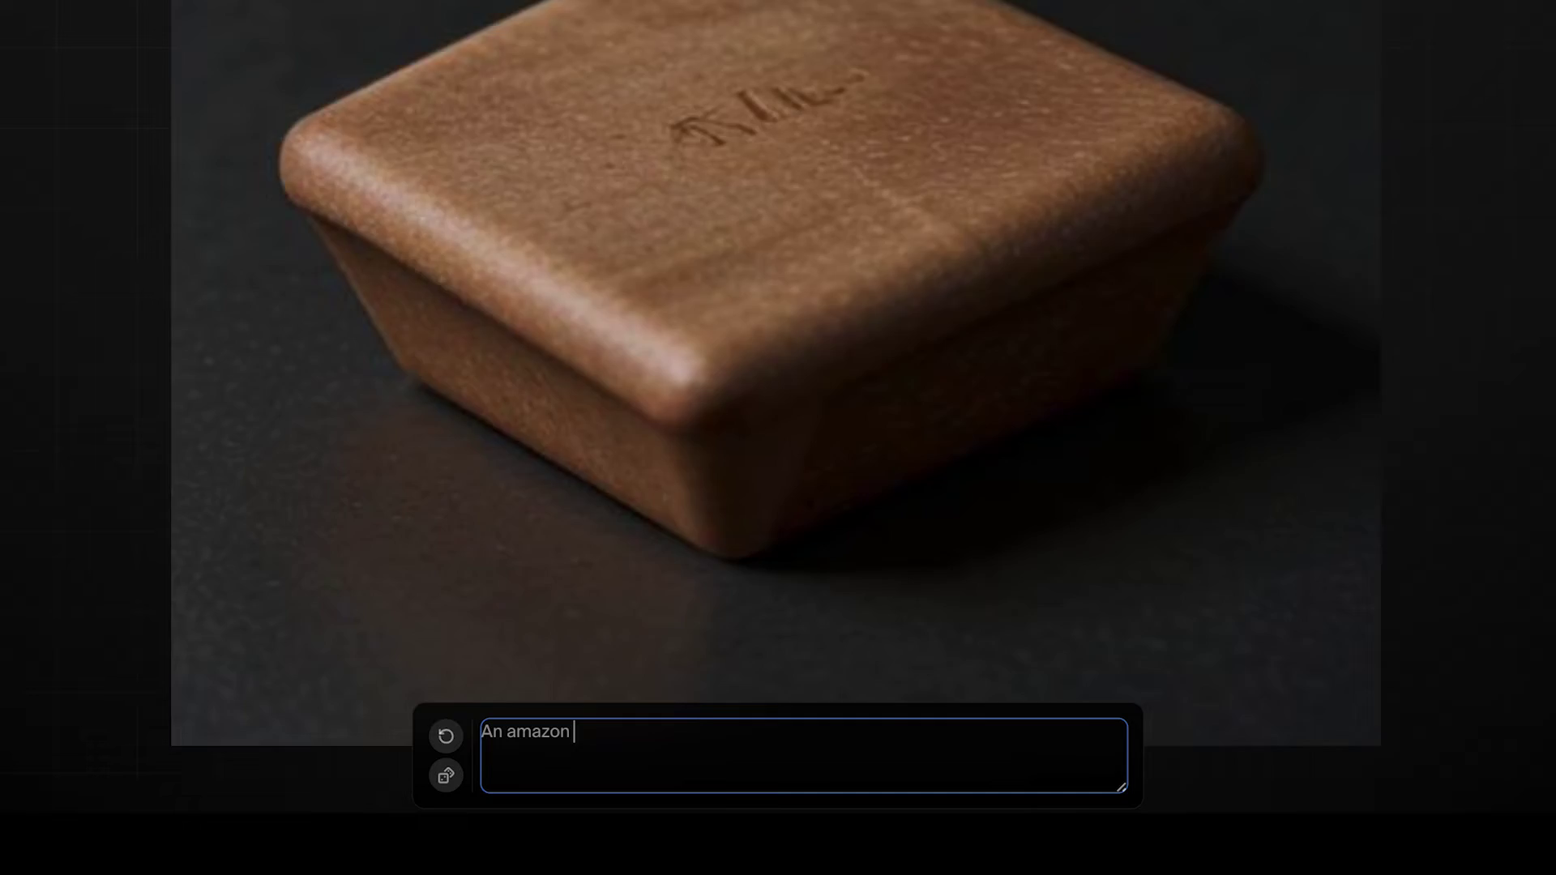
{"action": "type", "text": "rainforest "}
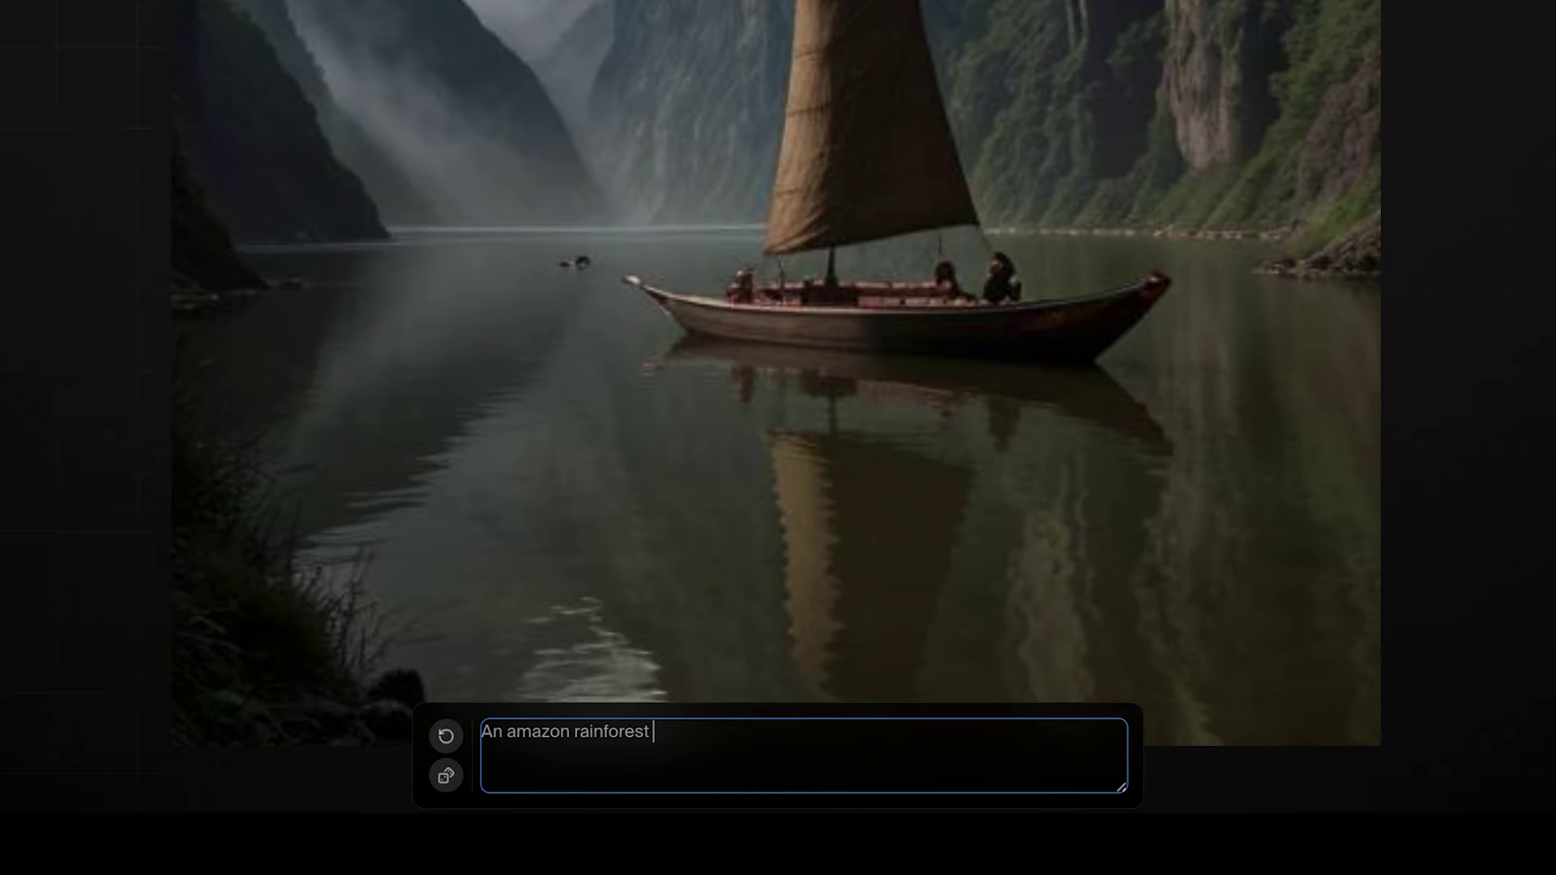
{"action": "type", "text": "with a "}
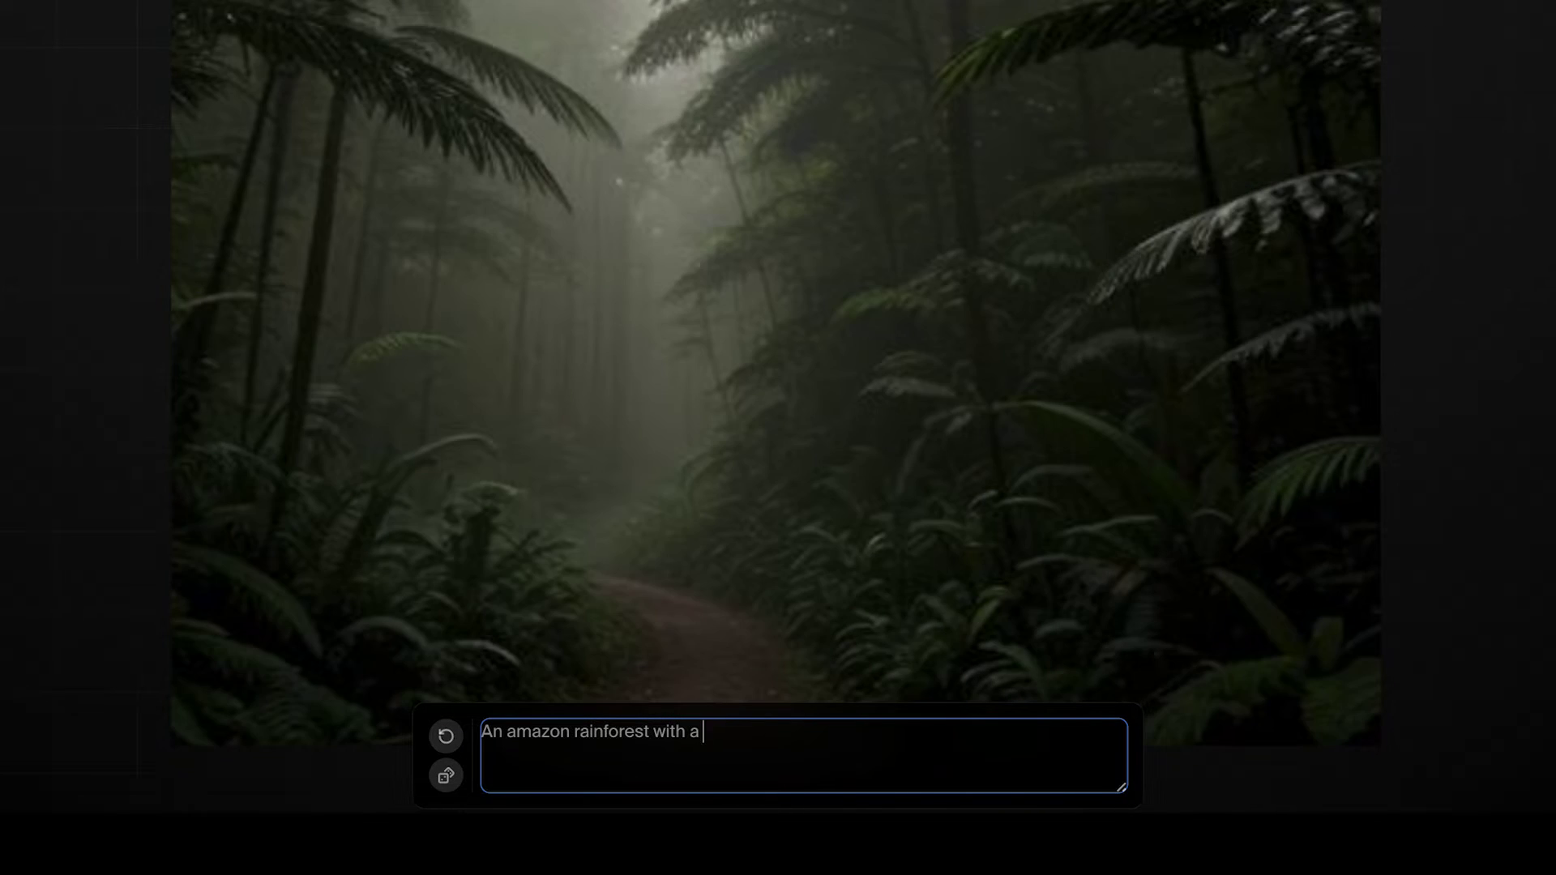
{"action": "type", "text": "jaguar in the"}
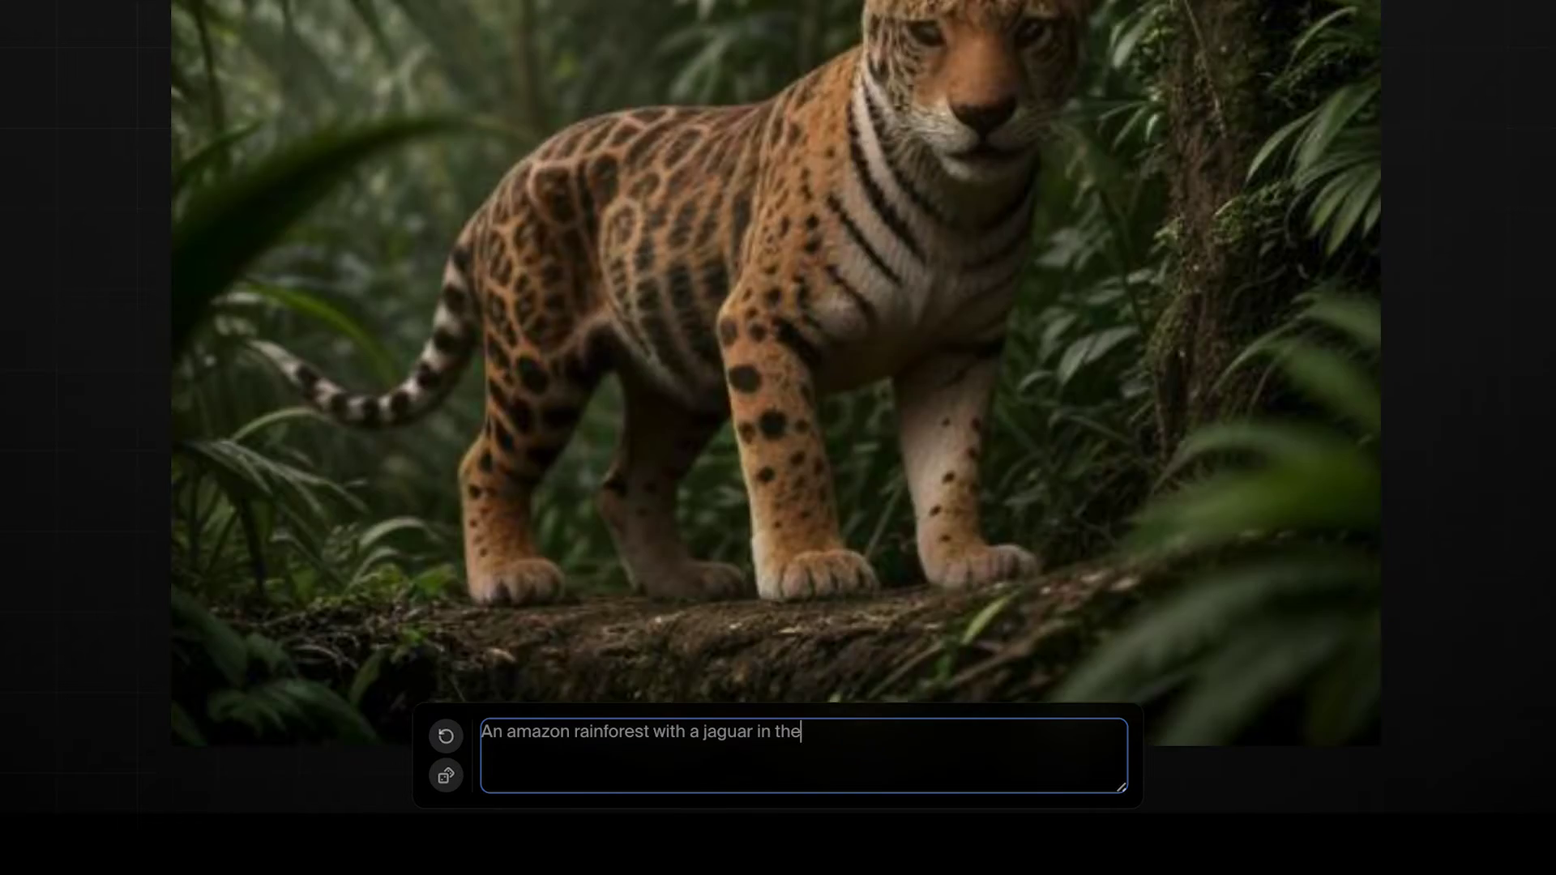
{"action": "type", "text": " bush"}
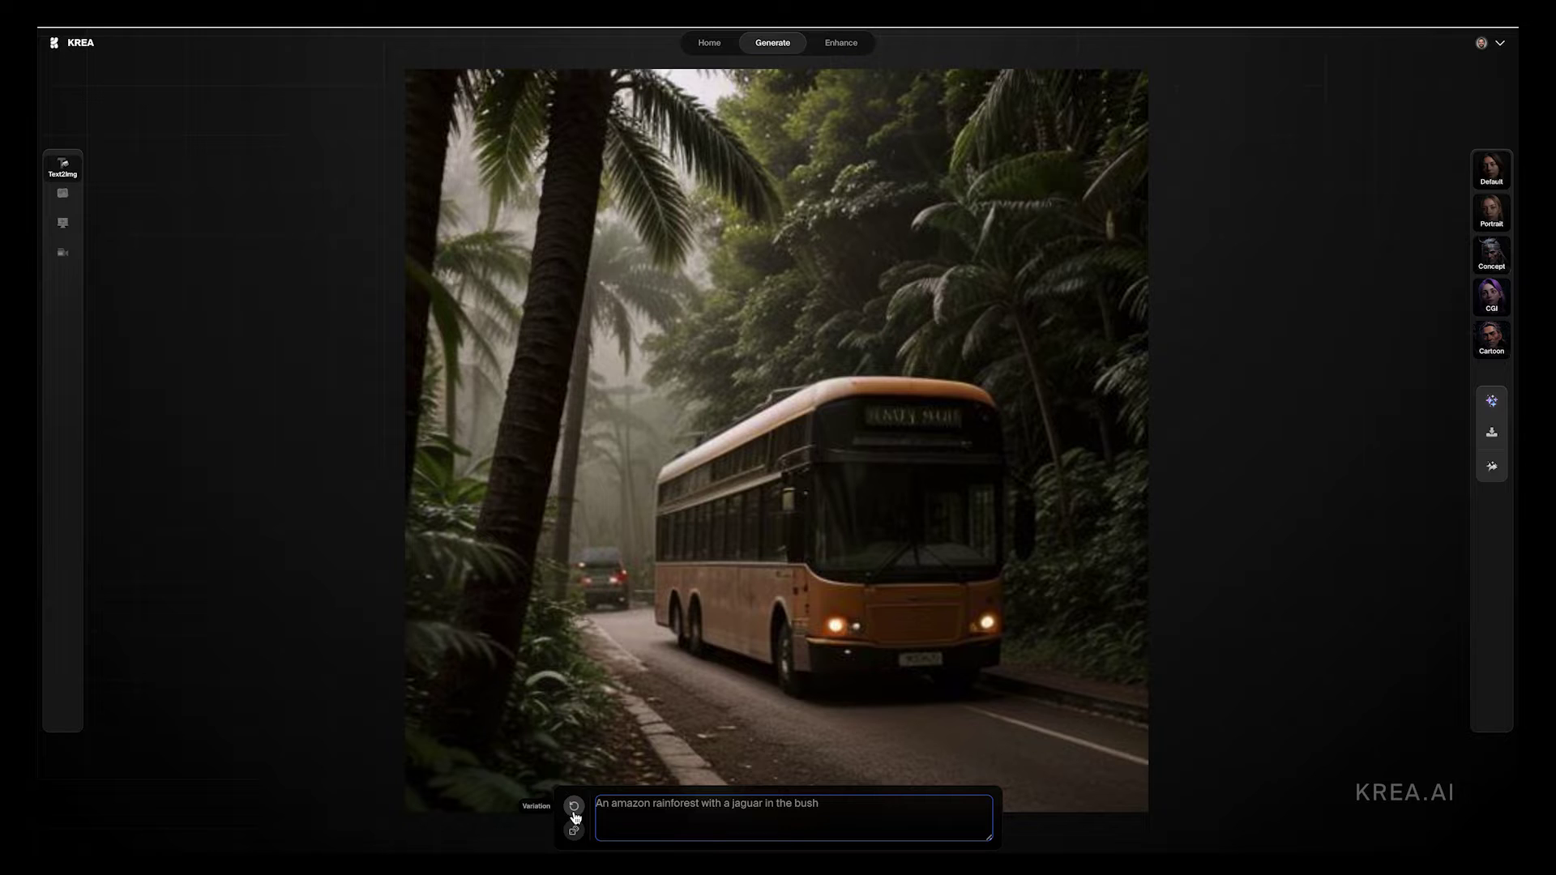
Step: Generate a new variation of the rainforest prompt showing a jaguar among leaves
{"action": "left_click", "coordinate": [574, 814]}
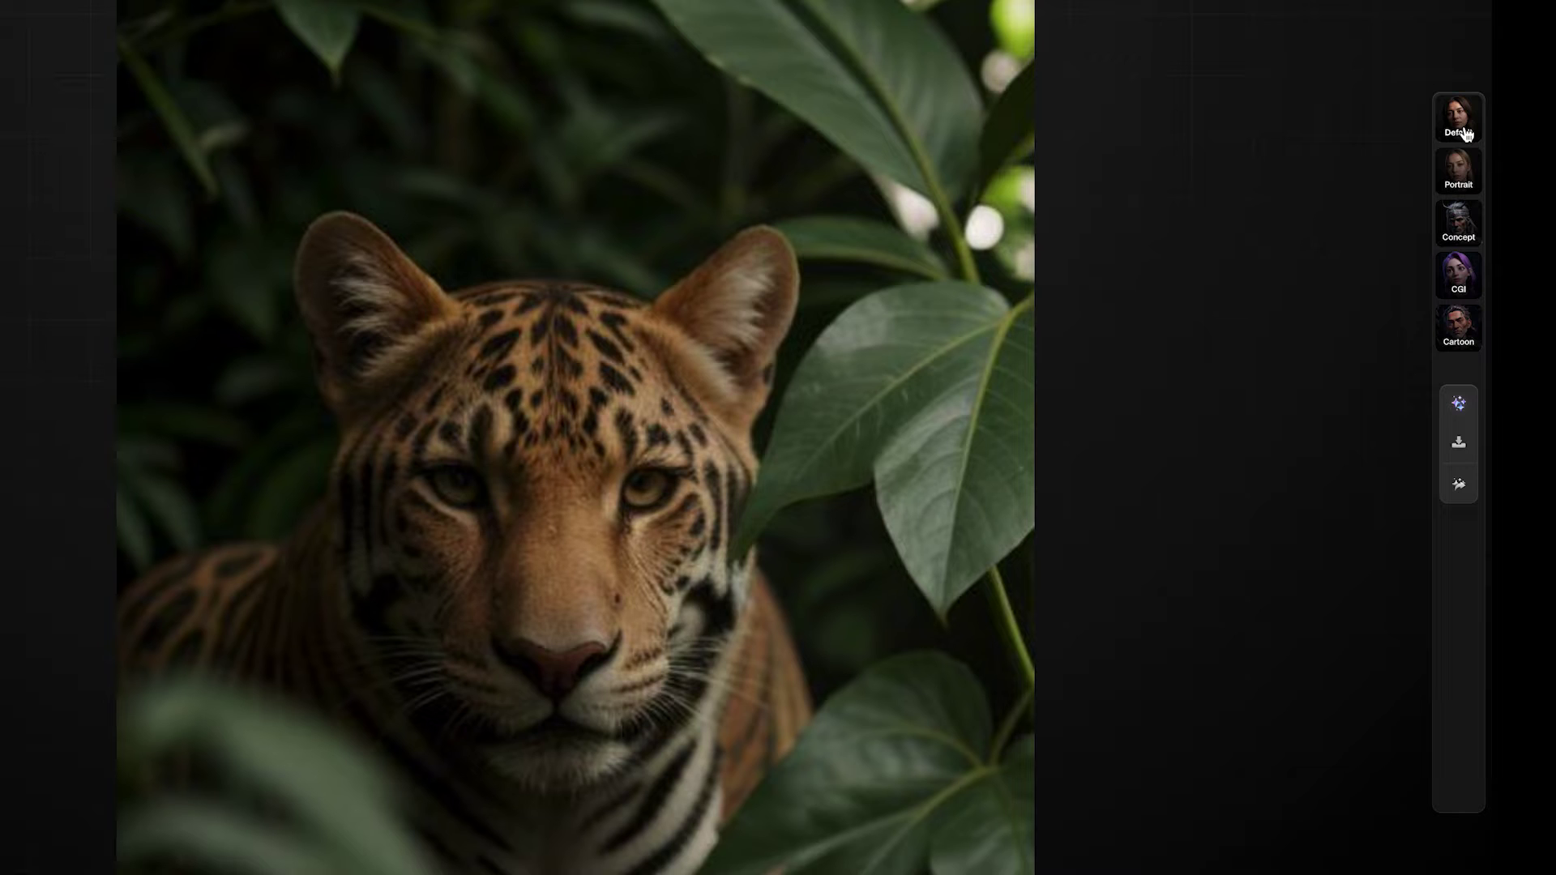
Step: Cycle the jaguar through Default, Portrait, Concept, CGI and Cartoon styles, ending on Default
{"action": "left_click", "coordinate": [1461, 133]}
{"action": "left_click", "coordinate": [1459, 176]}
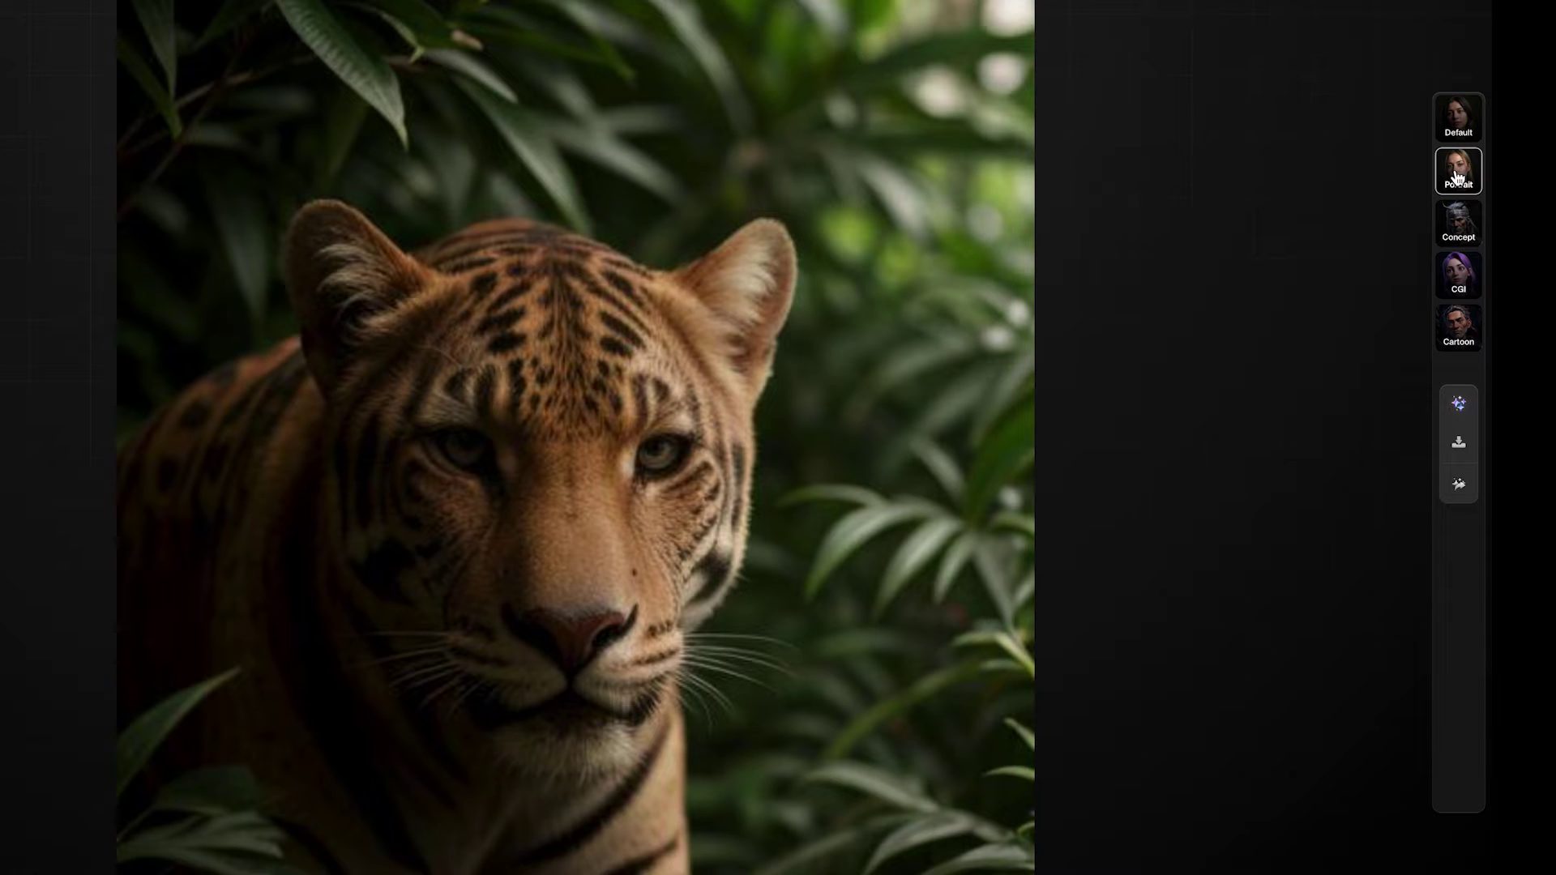
{"action": "left_click", "coordinate": [1458, 225]}
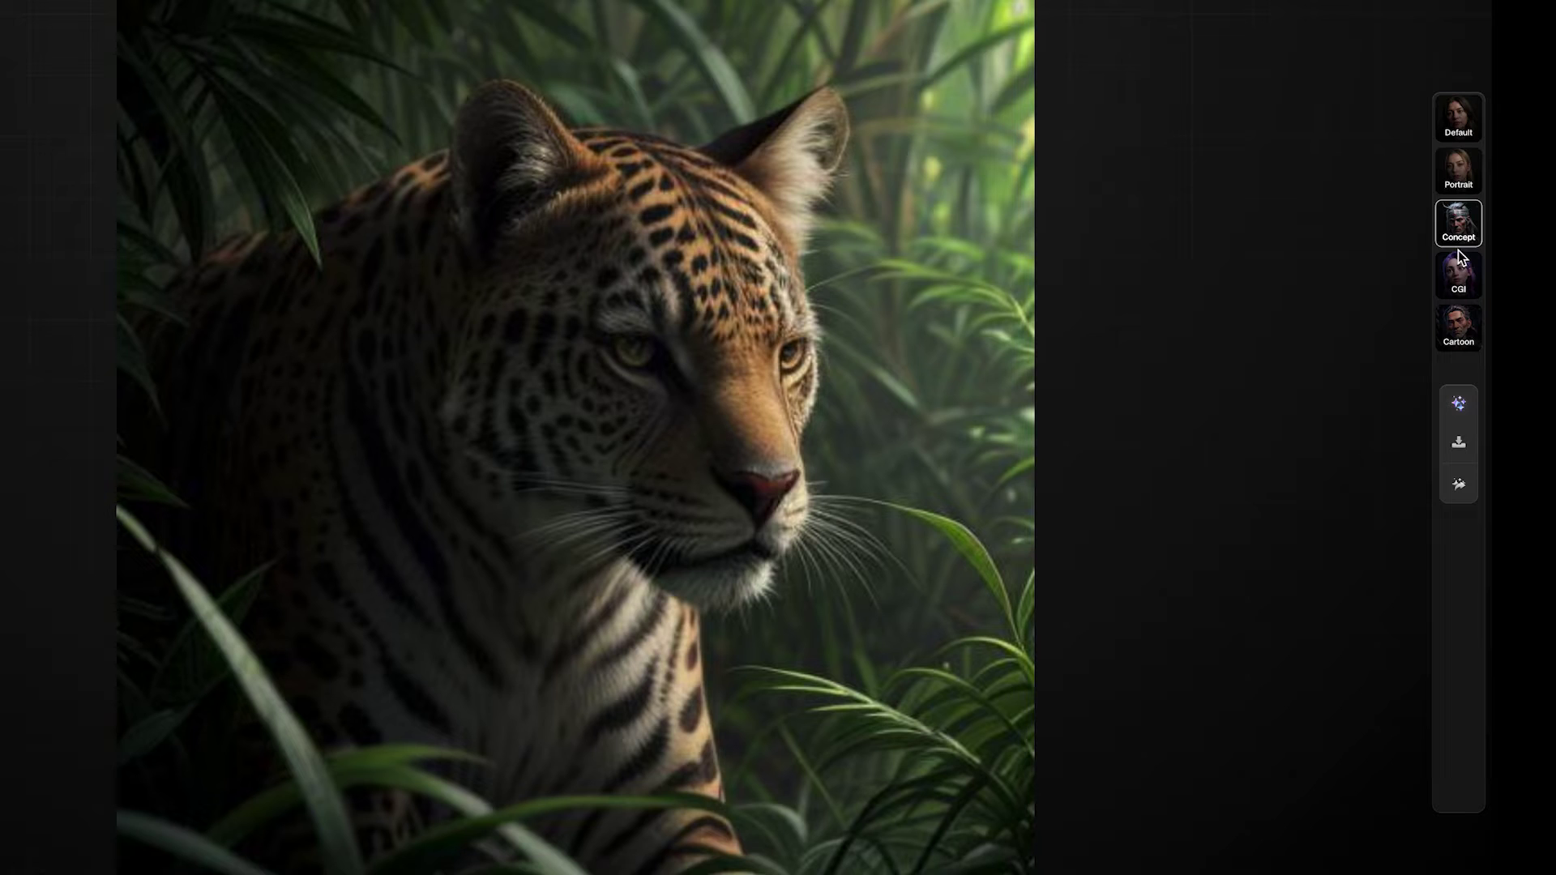
{"action": "left_click", "coordinate": [1459, 280]}
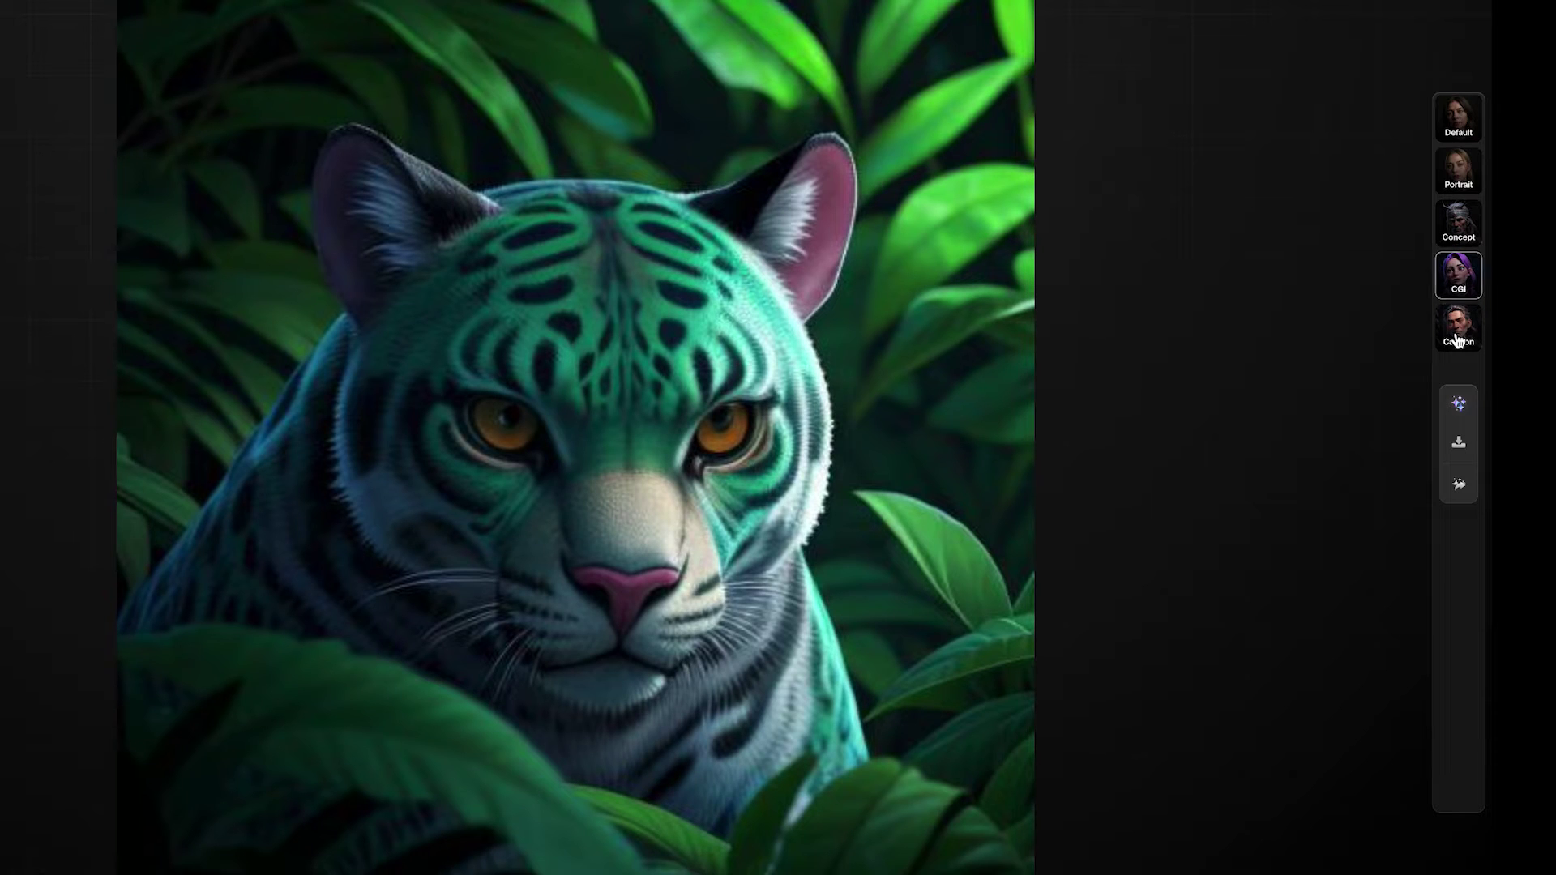
{"action": "left_click", "coordinate": [1456, 341]}
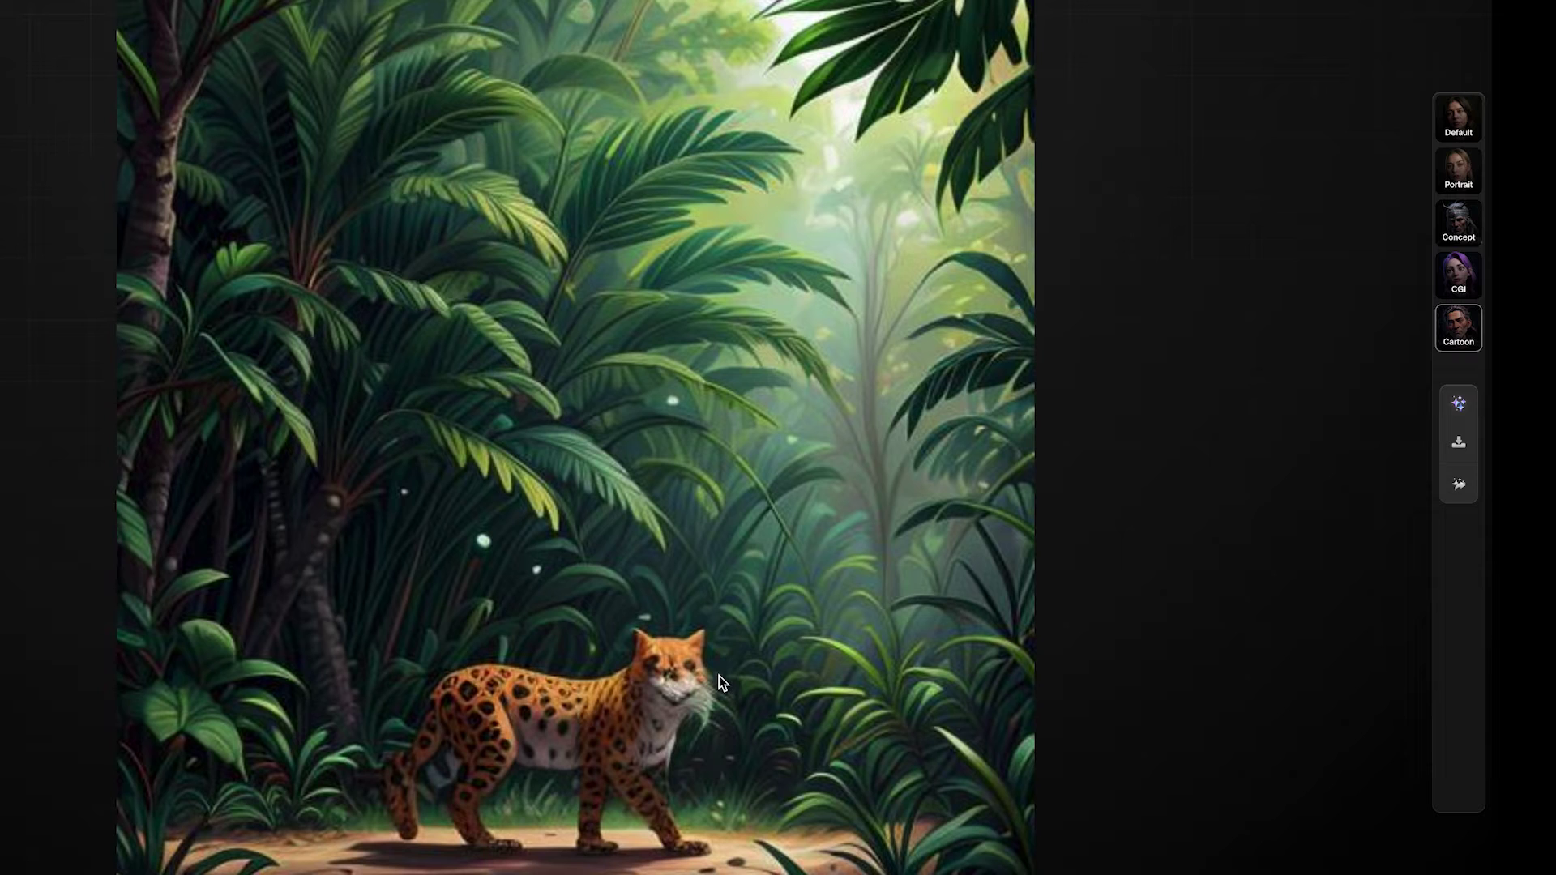
{"action": "left_click", "coordinate": [1458, 118]}
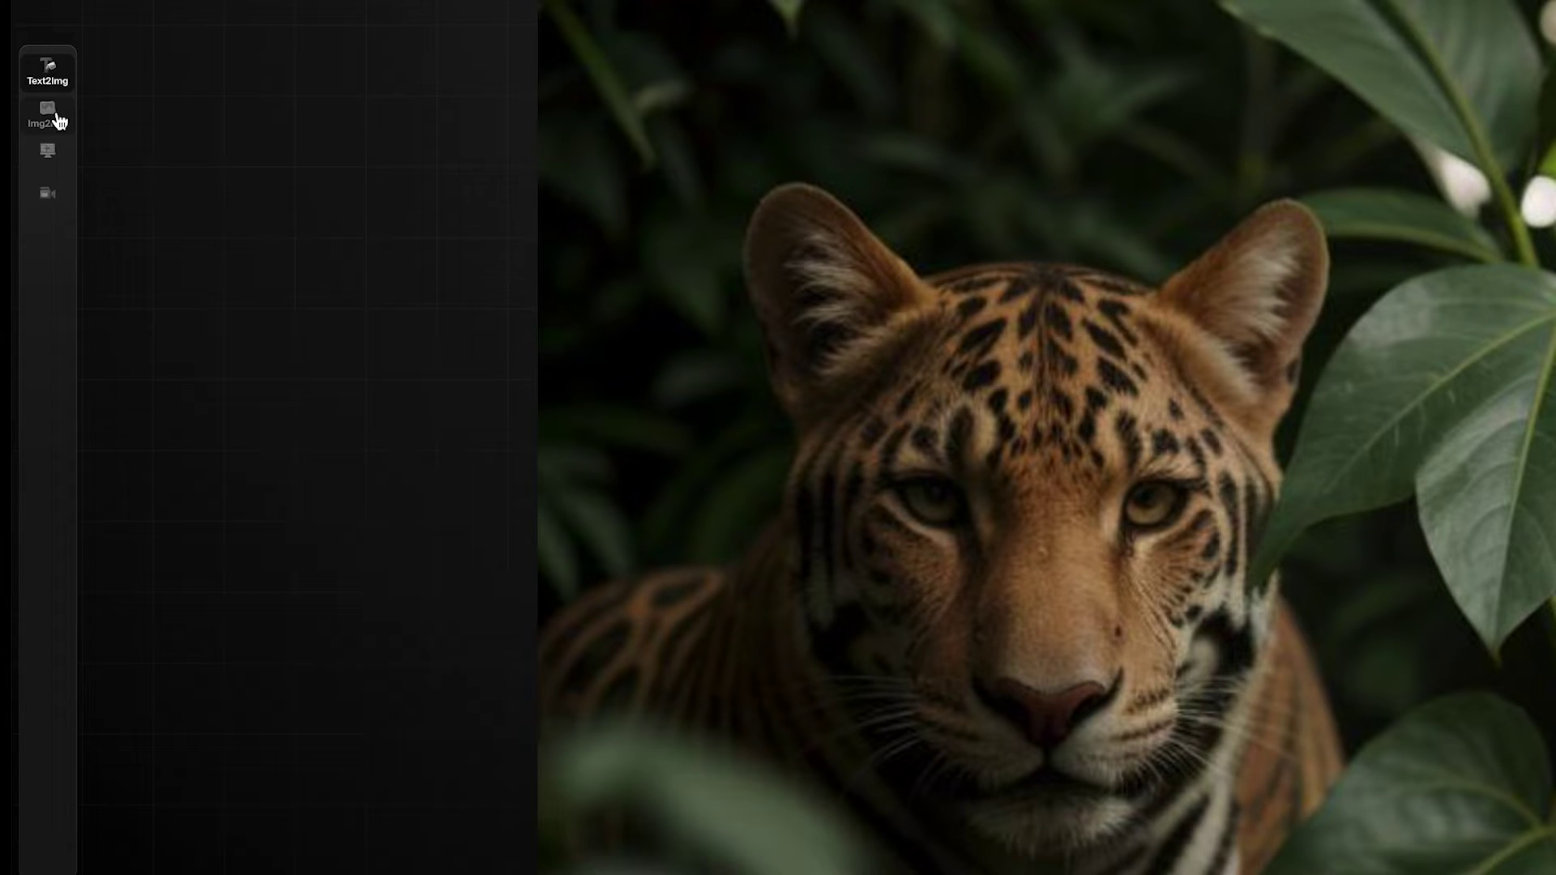
Step: In Img2Img mode, move the magenta circle above the blue square on the canvas
{"action": "left_click", "coordinate": [57, 118]}
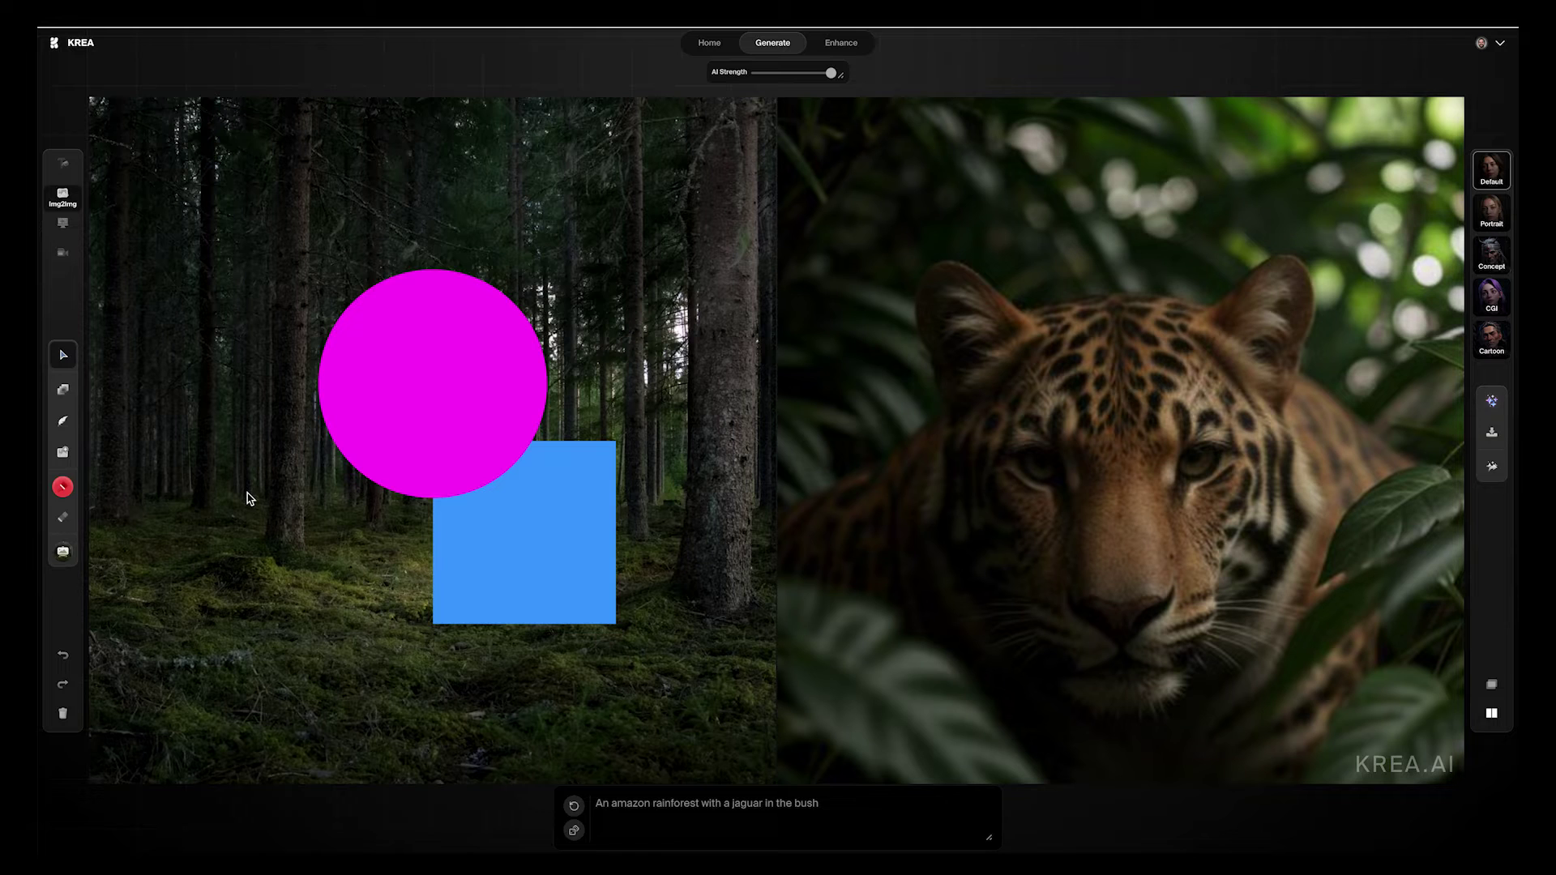
{"action": "left_click_drag", "start_coordinate": [421, 366], "coordinate": [550, 633]}
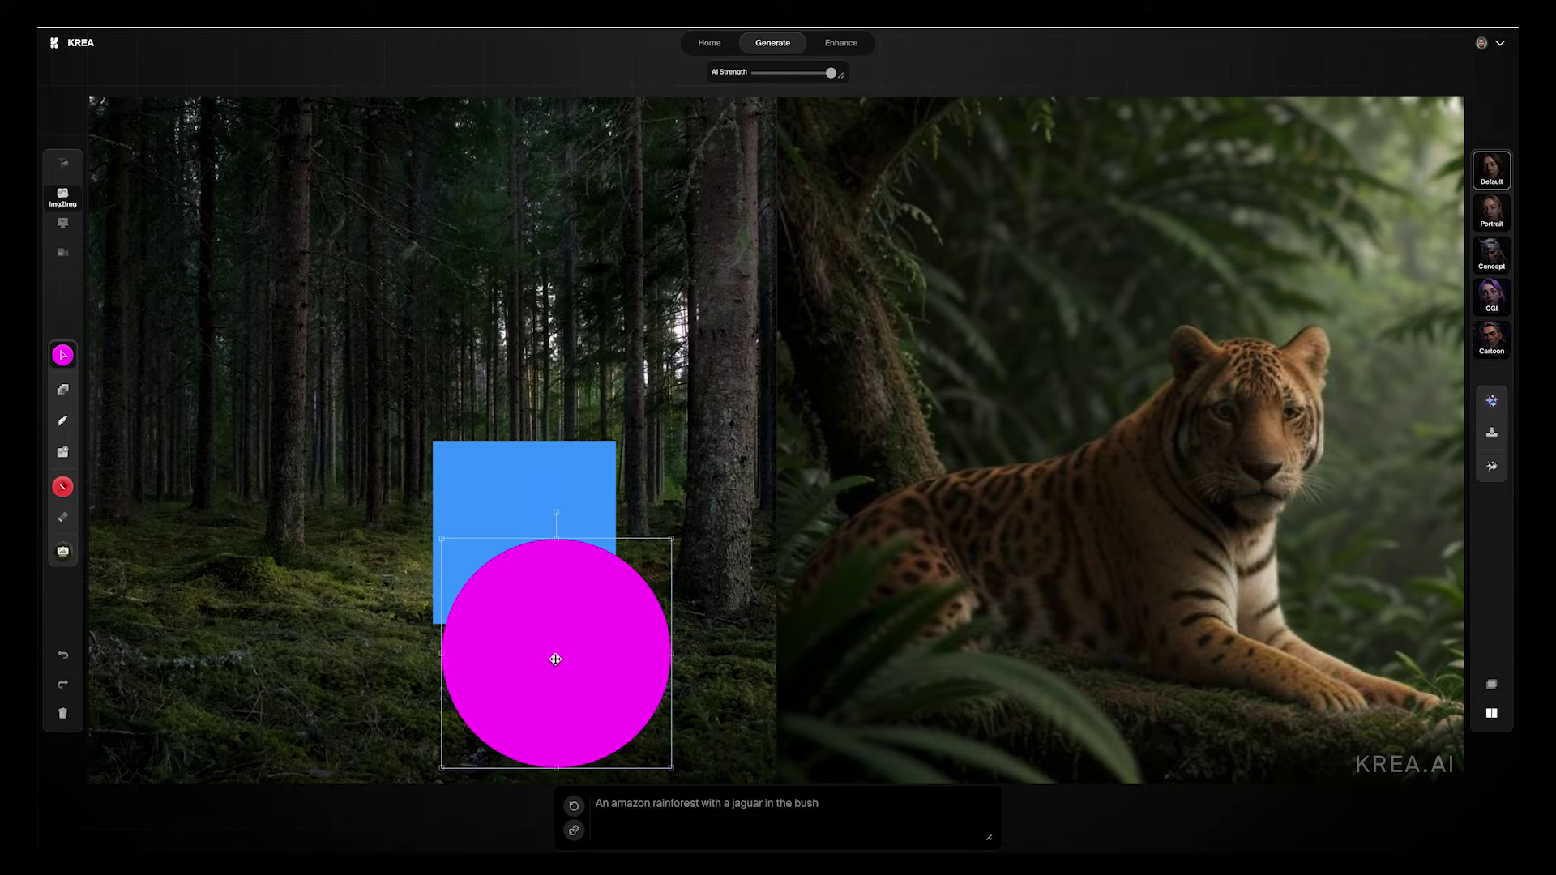
{"action": "left_click_drag", "start_coordinate": [556, 652], "coordinate": [552, 390]}
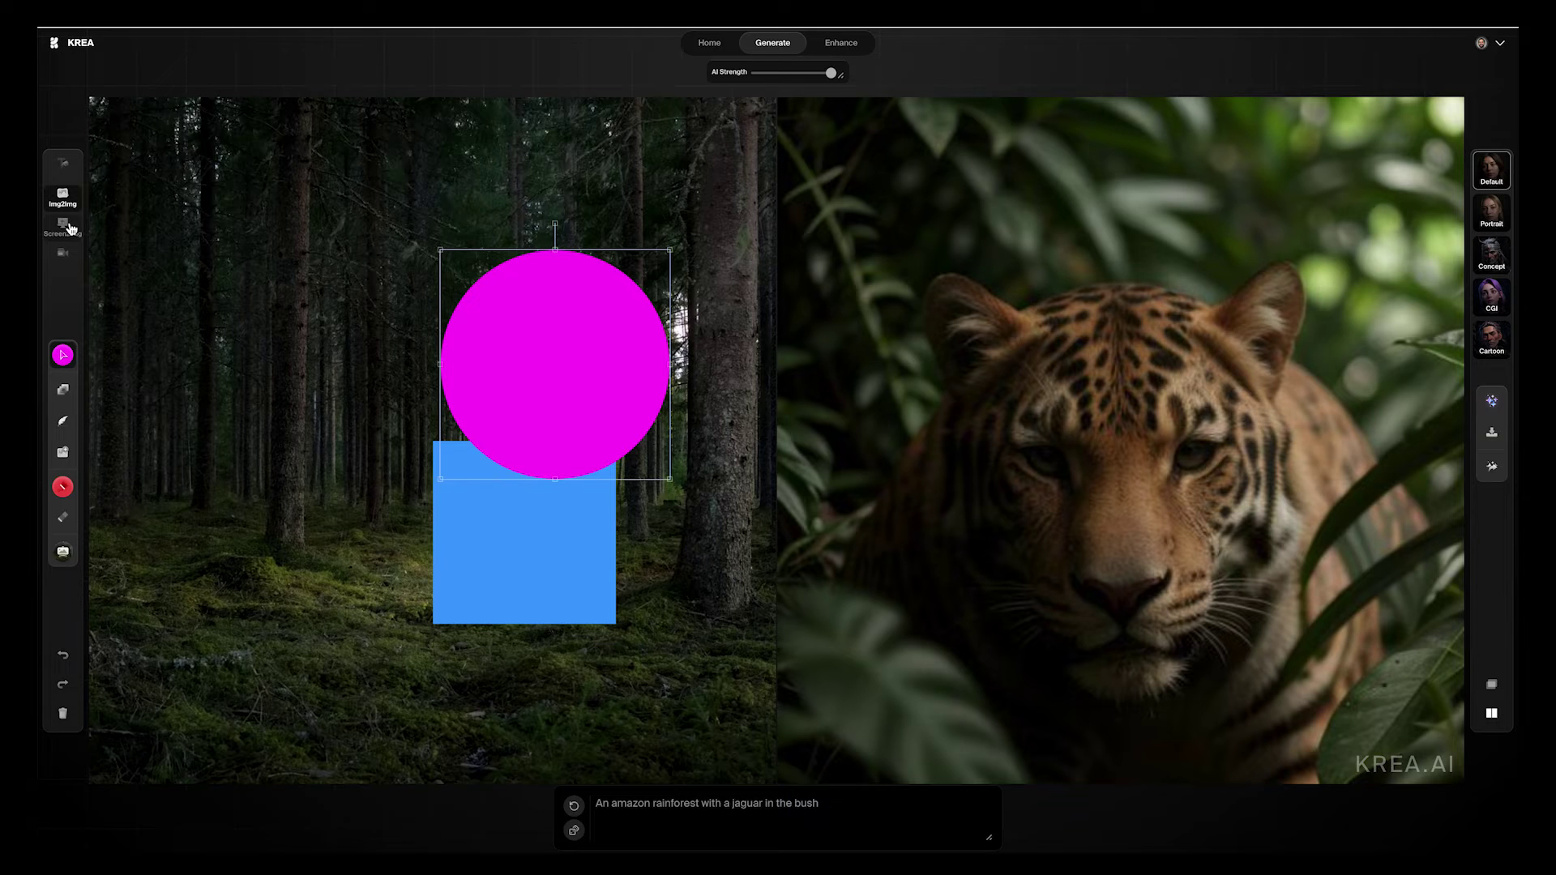
Step: Try Camera input, then return to Text2Img showing the jaguar image alone
{"action": "left_click", "coordinate": [63, 253]}
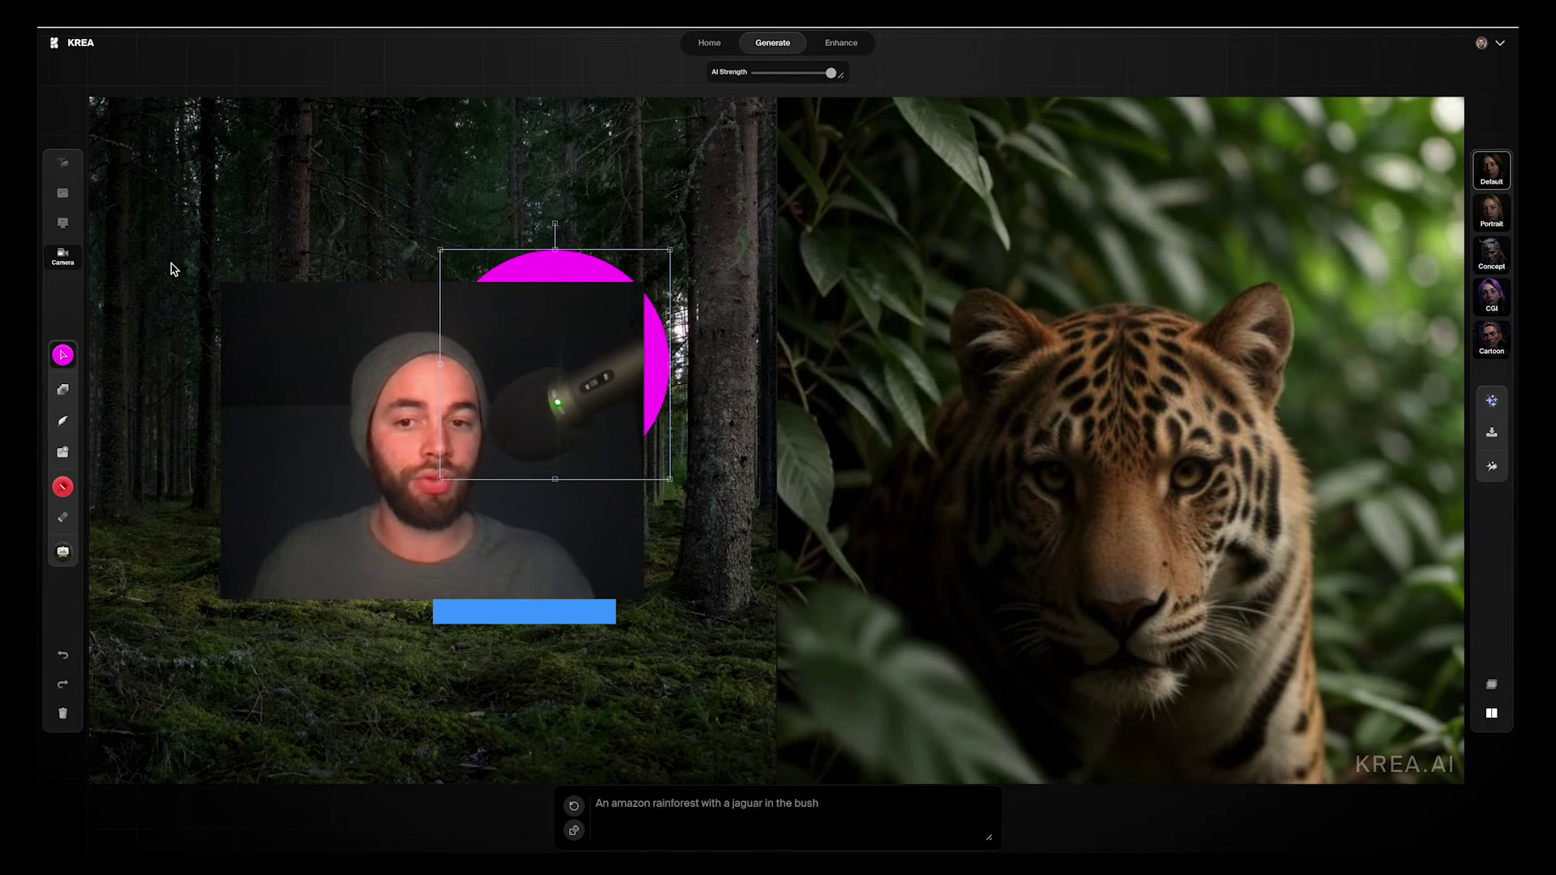
{"action": "left_click", "coordinate": [64, 167]}
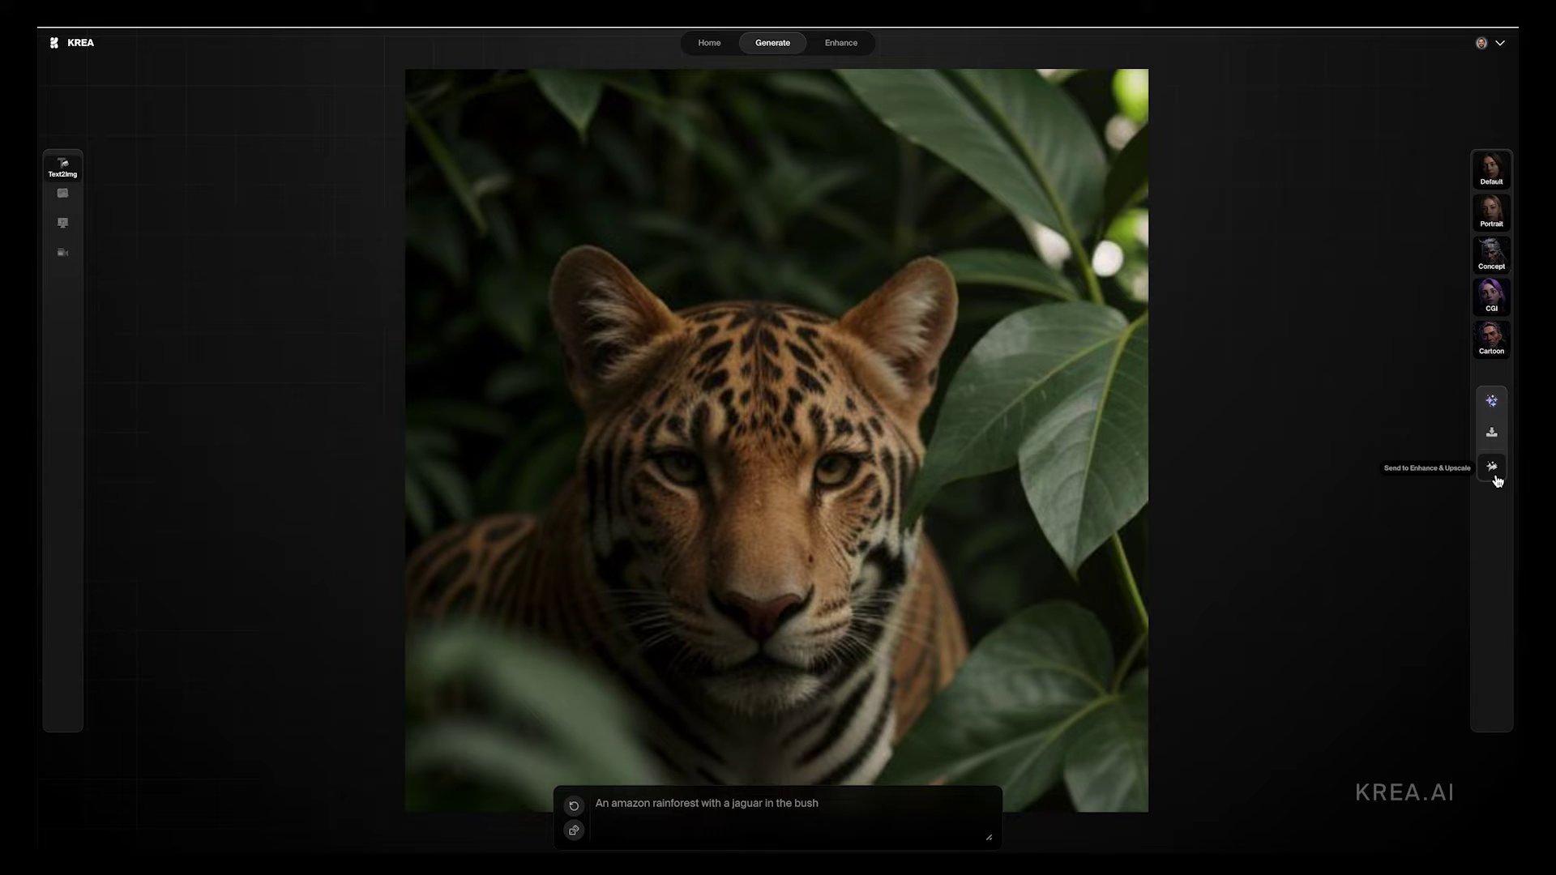
Step: Send the jaguar to Enhance with 4x upscaling to 2048×2048 and Style left on None
{"action": "left_click", "coordinate": [1493, 474]}
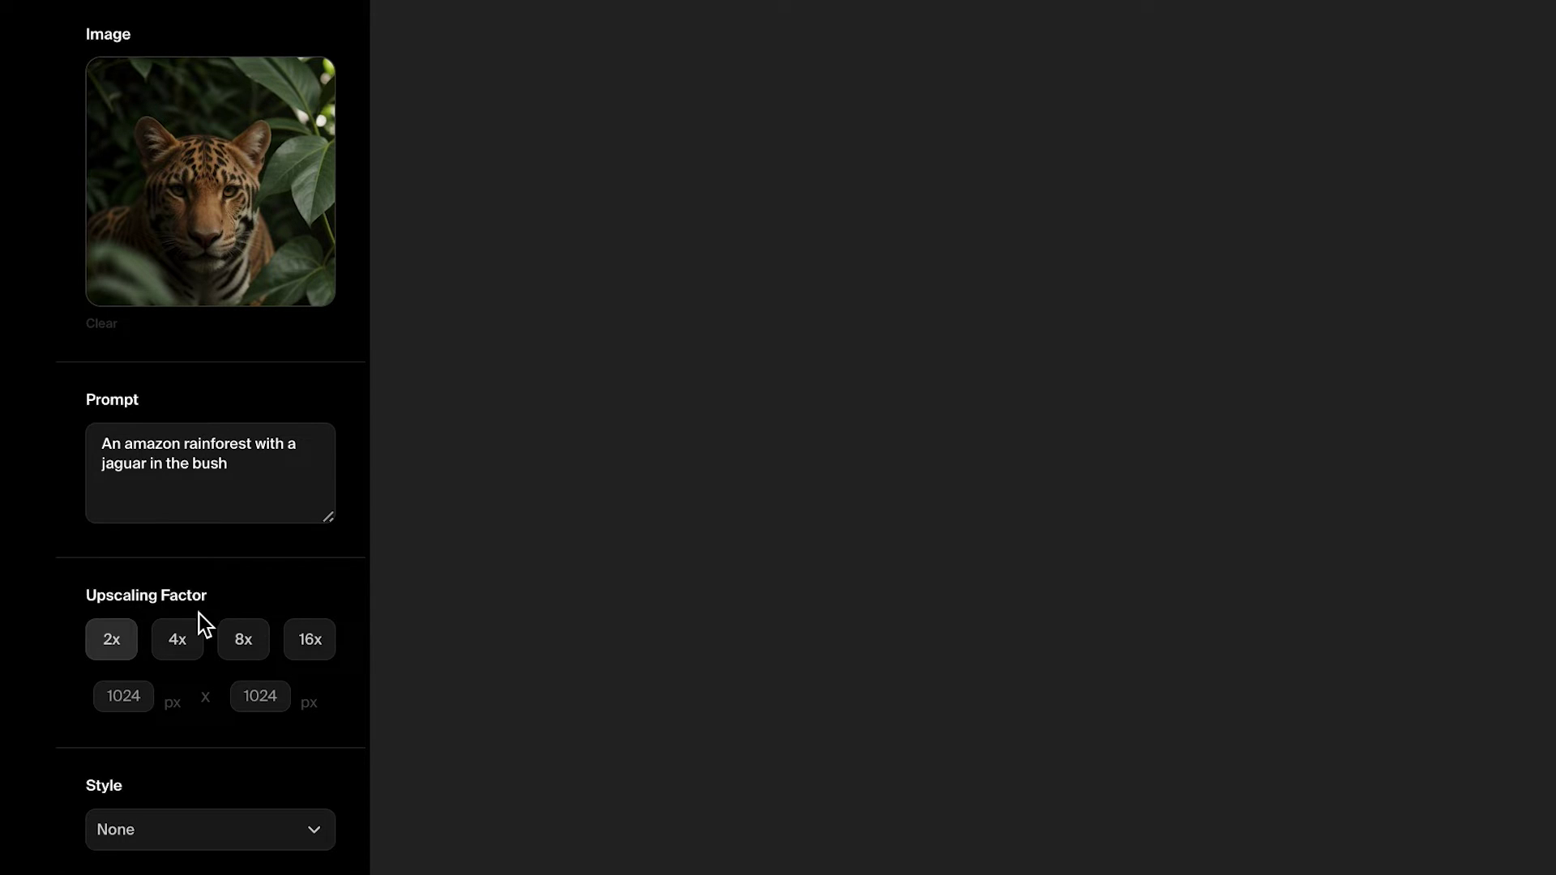
{"action": "left_click", "coordinate": [186, 647]}
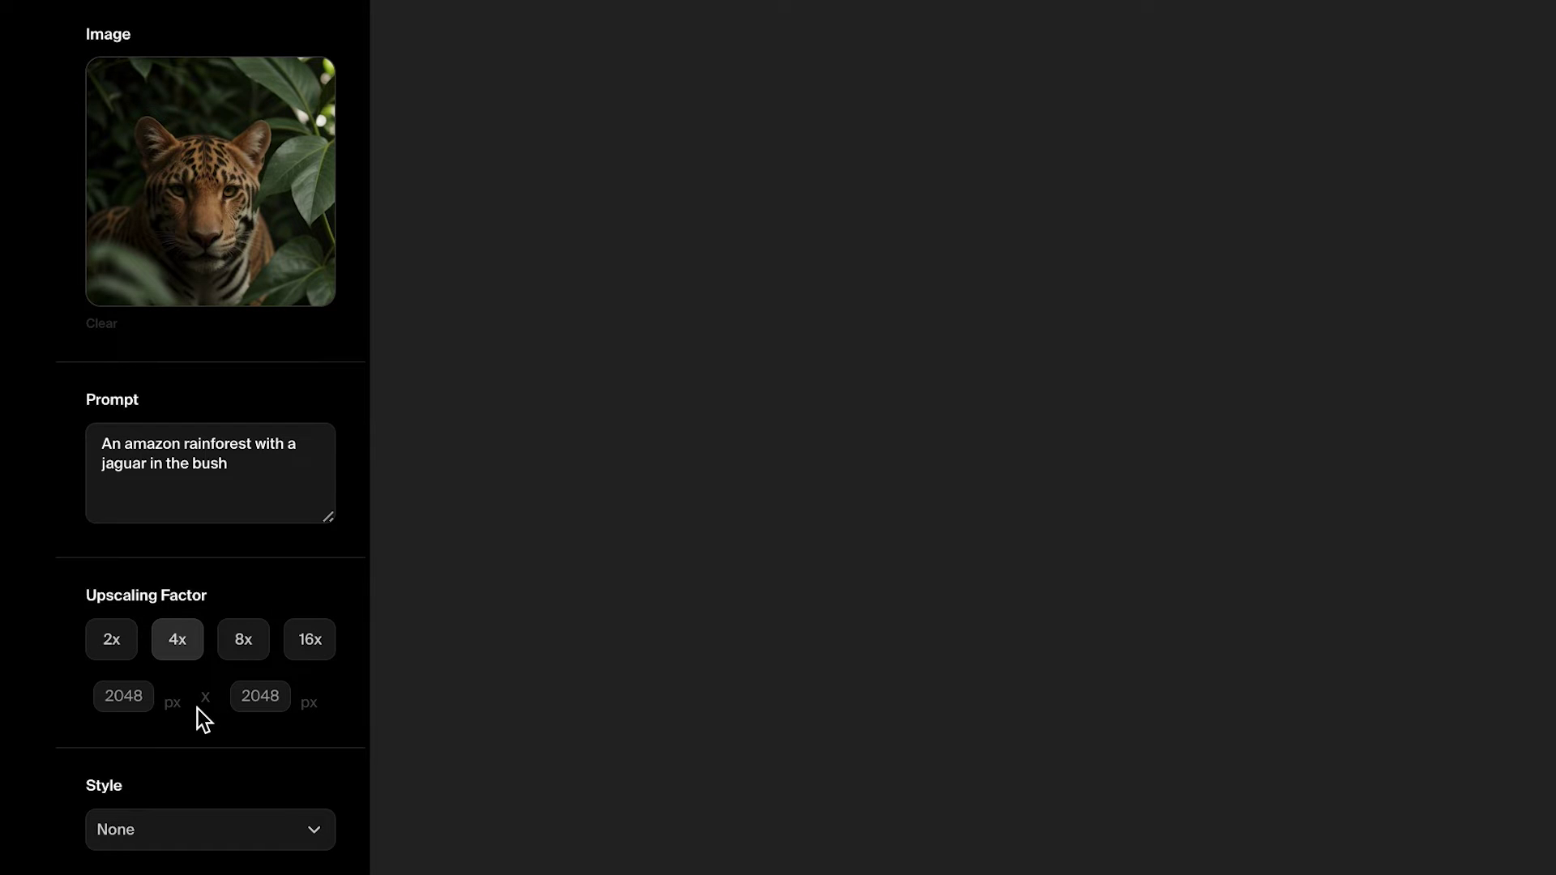
{"action": "scroll", "coordinate": [214, 754], "scroll_direction": "down", "scroll_amount": 5}
{"action": "left_click", "coordinate": [307, 314]}
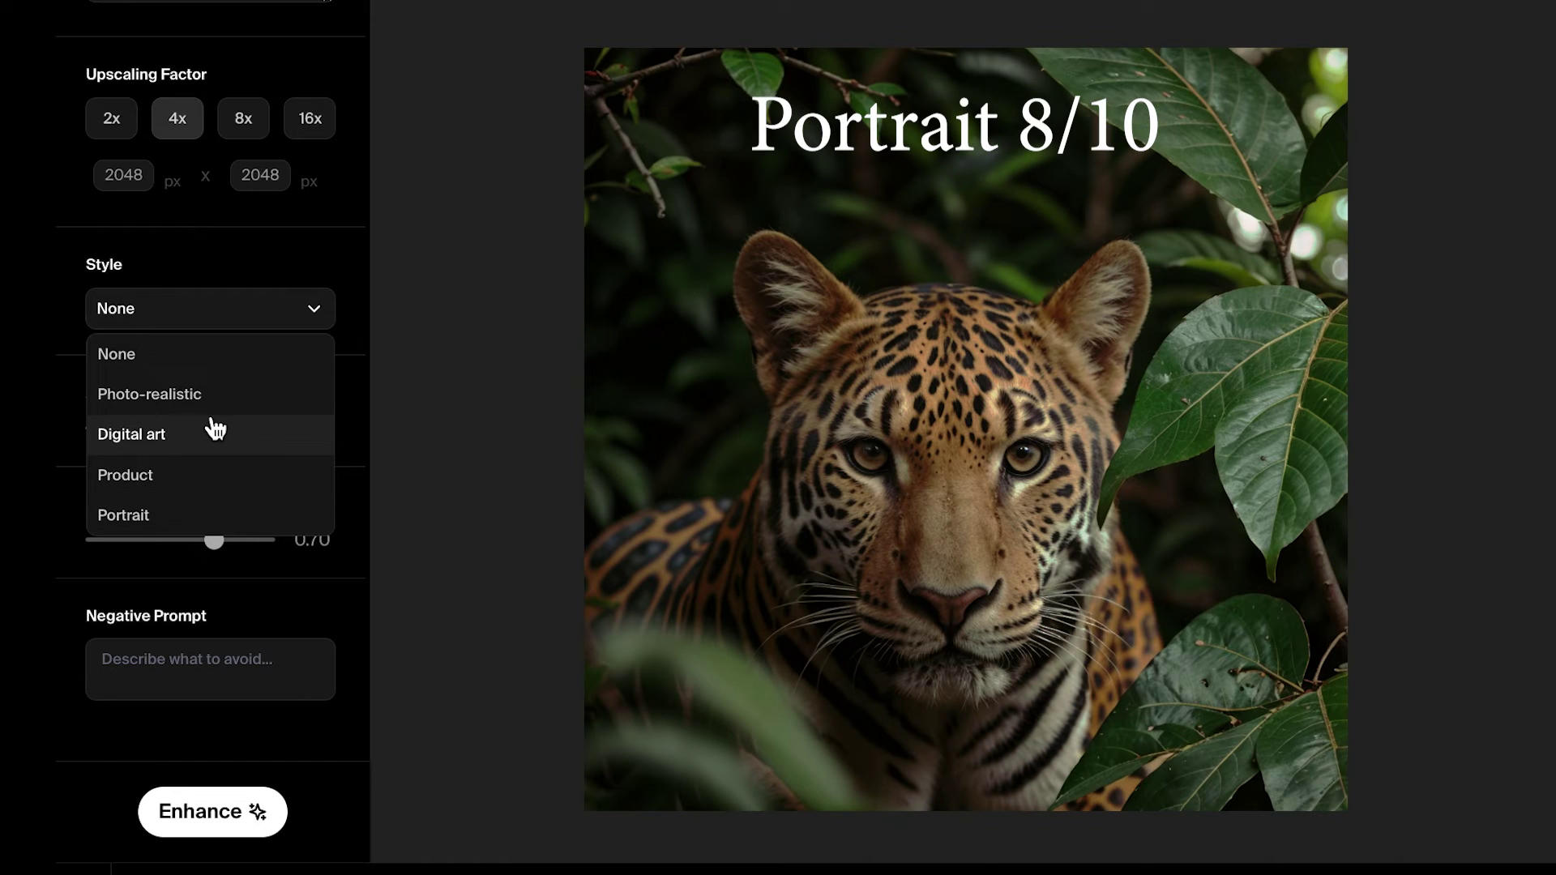
{"action": "left_click", "coordinate": [212, 310]}
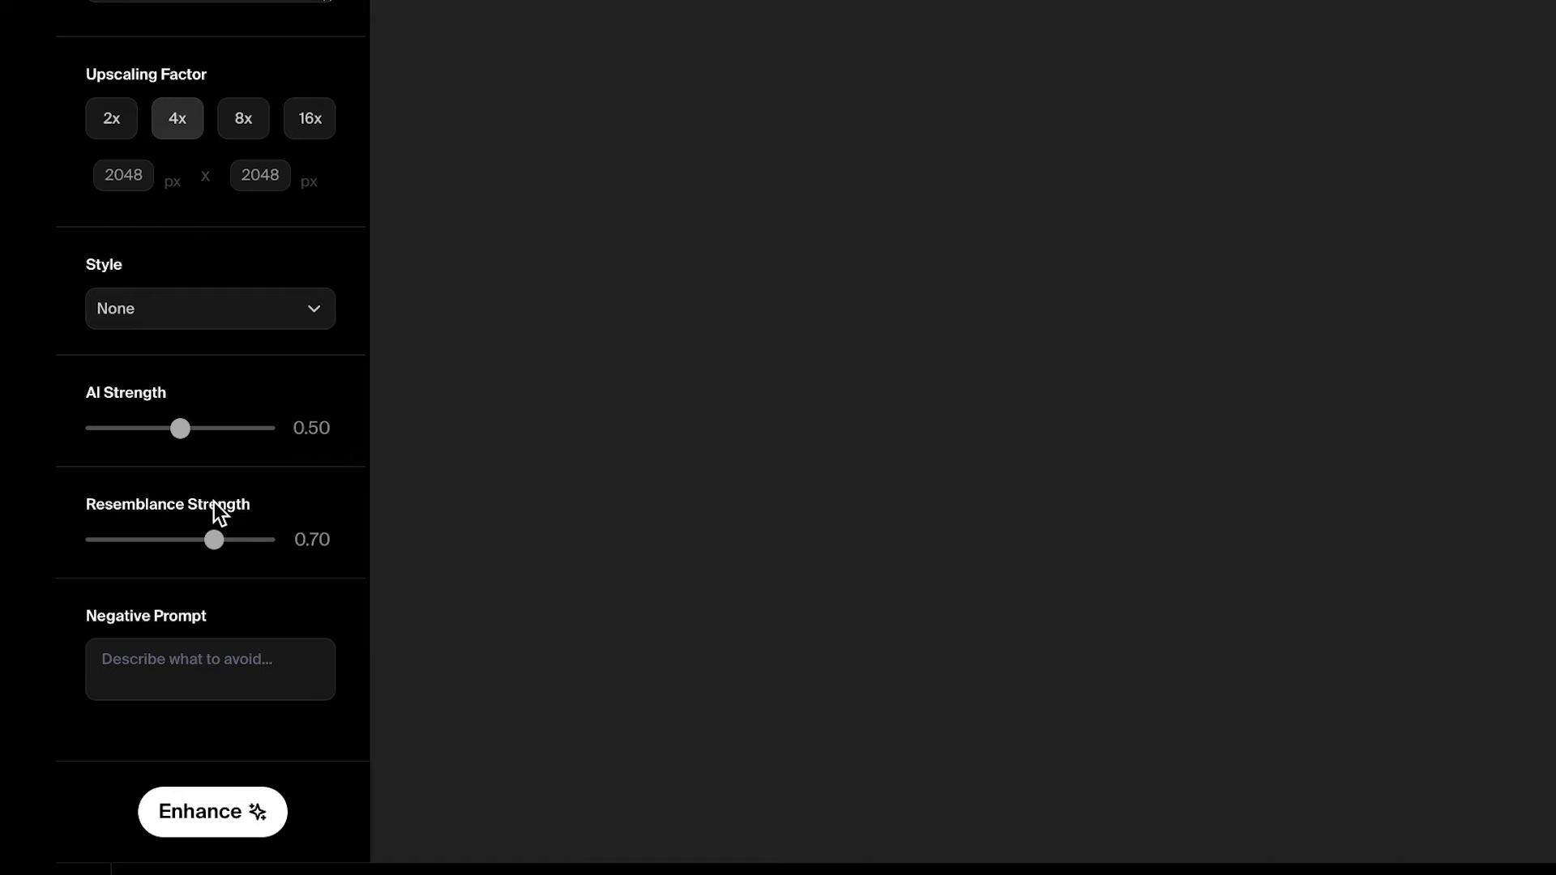
Step: Raise AI Strength from 0.50 to about 0.76 and start the enhancement
{"action": "left_click", "coordinate": [180, 429]}
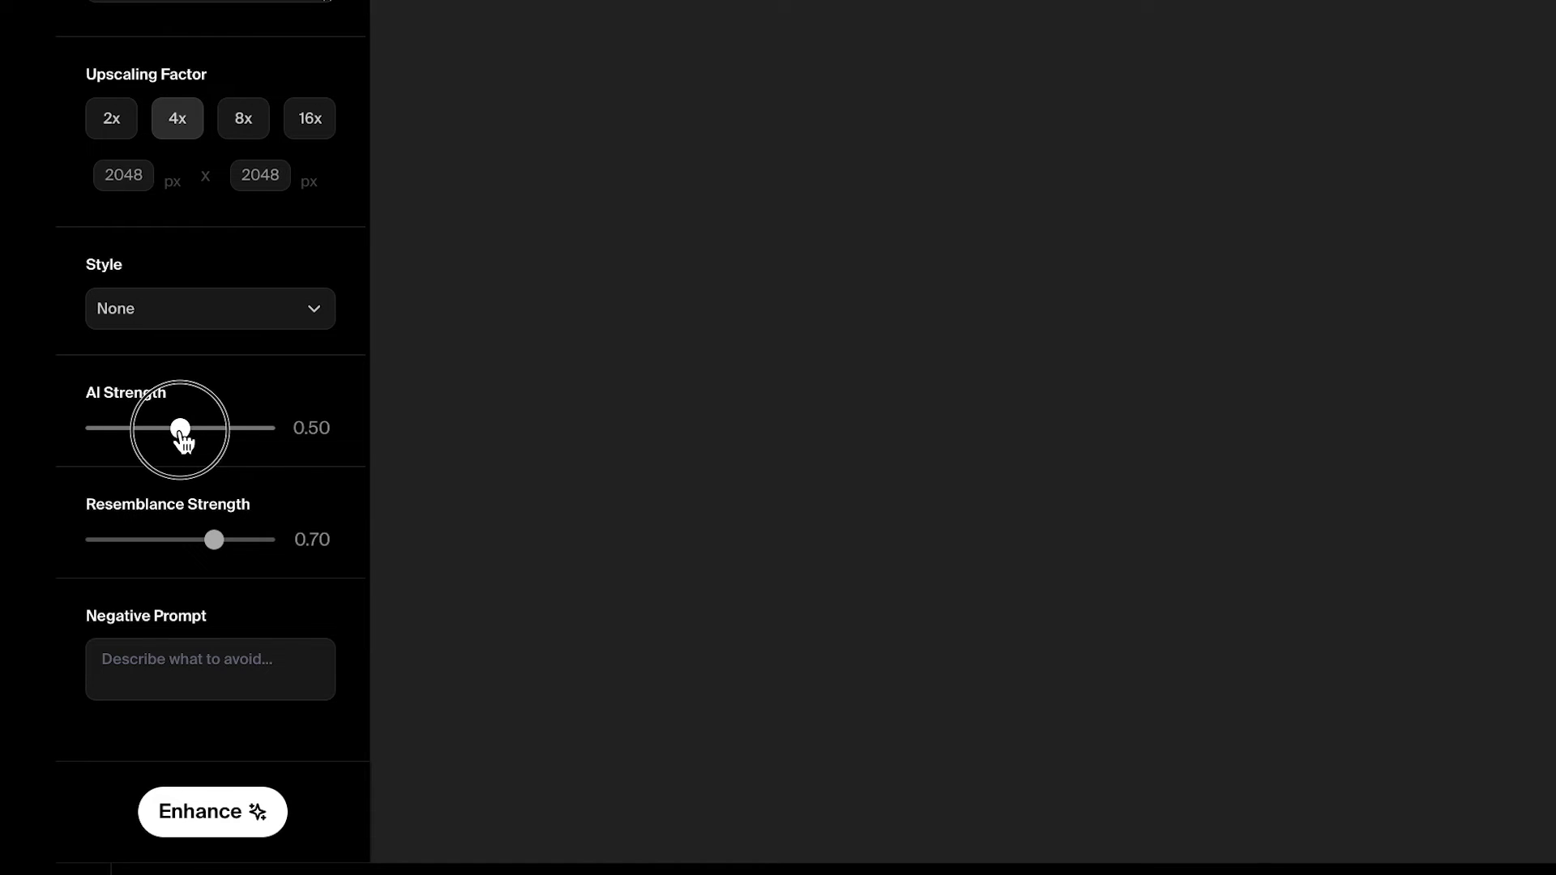
{"action": "left_click_drag", "start_coordinate": [182, 437], "coordinate": [227, 446]}
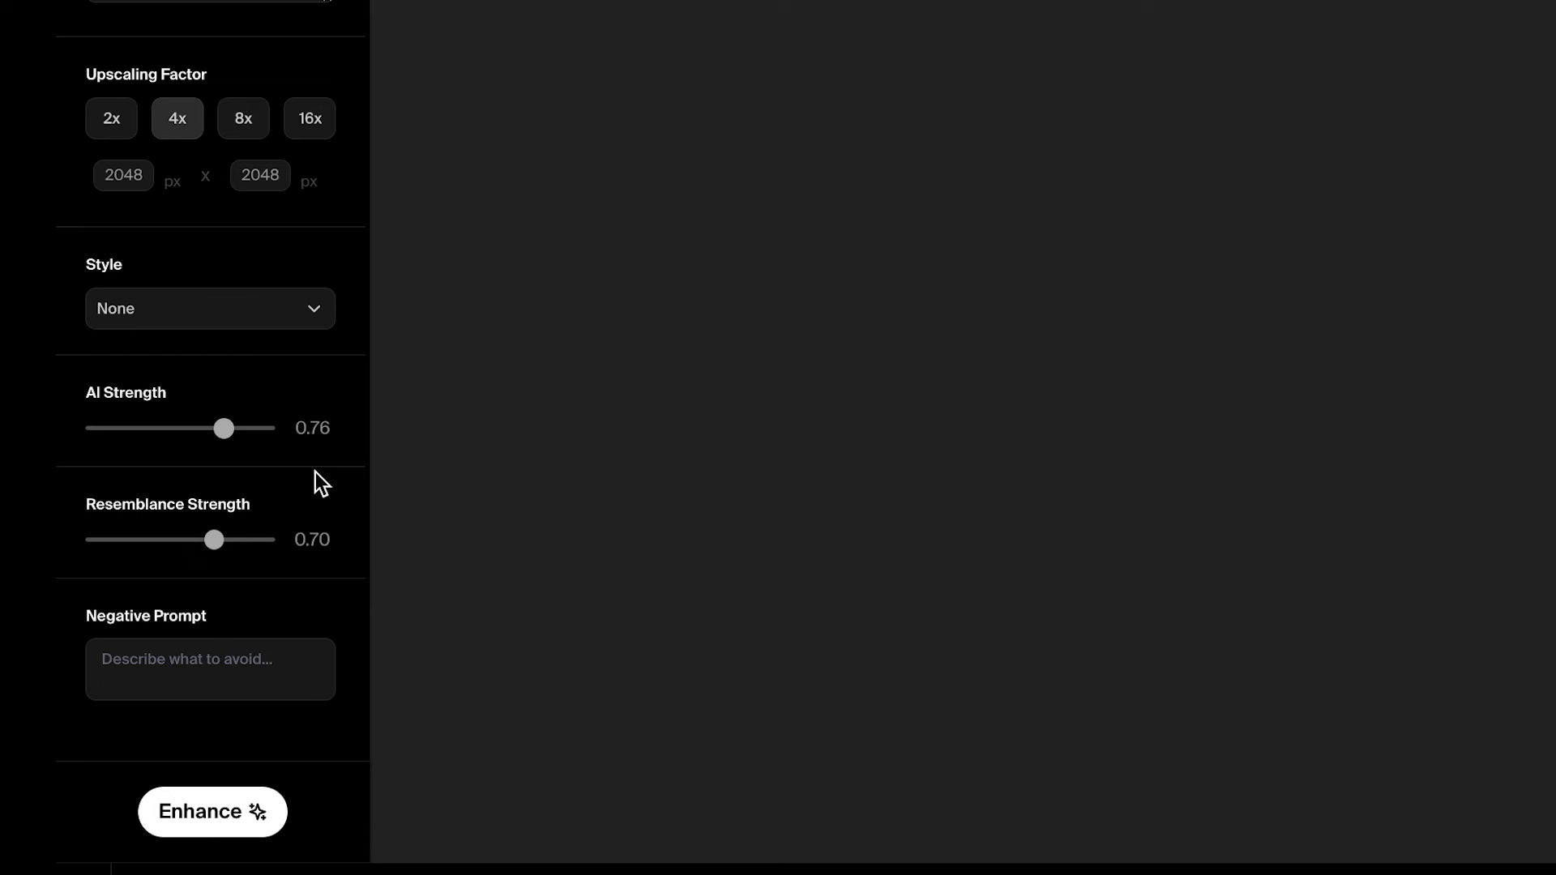
{"action": "left_click", "coordinate": [226, 808]}
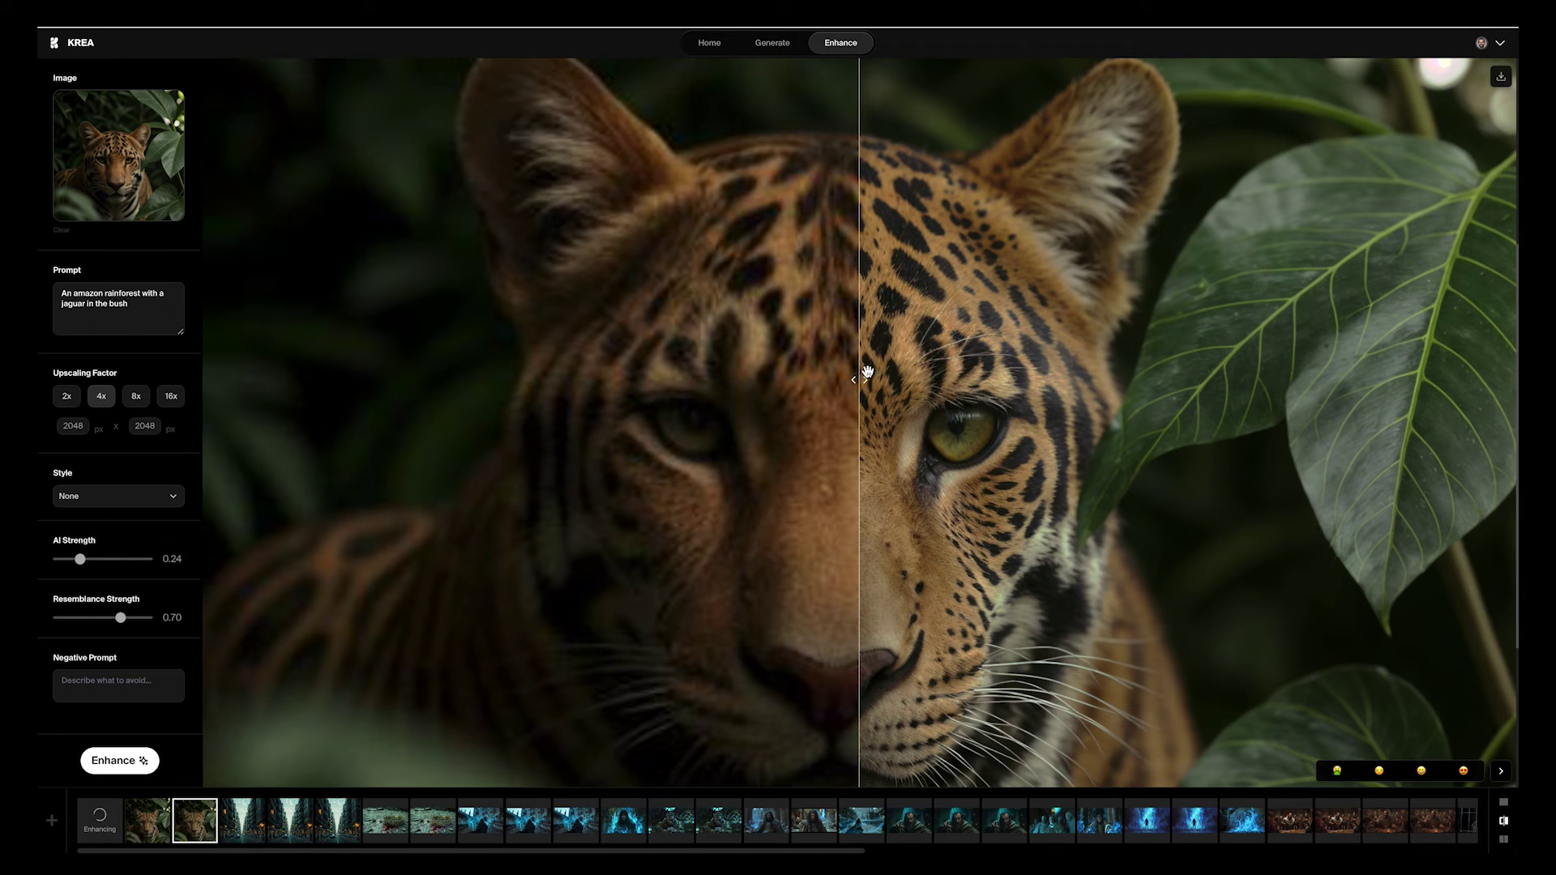
Step: Drag the comparison slider to reveal the original jaguar against the 4x upscale
{"action": "left_click_drag", "start_coordinate": [862, 373], "coordinate": [862, 377]}
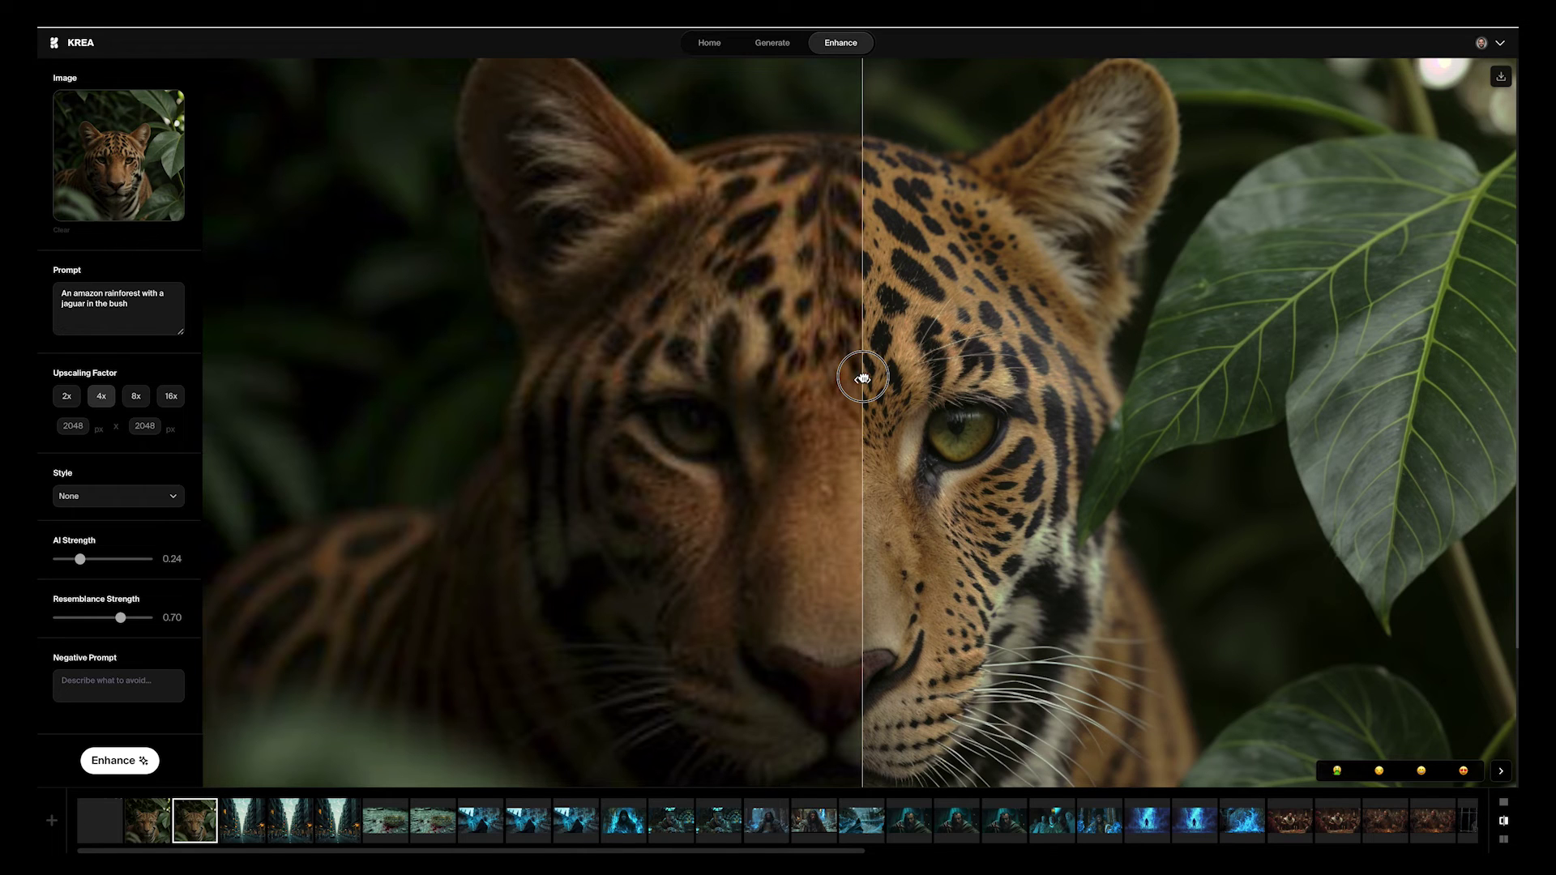
{"action": "left_click_drag", "start_coordinate": [861, 376], "coordinate": [114, 451]}
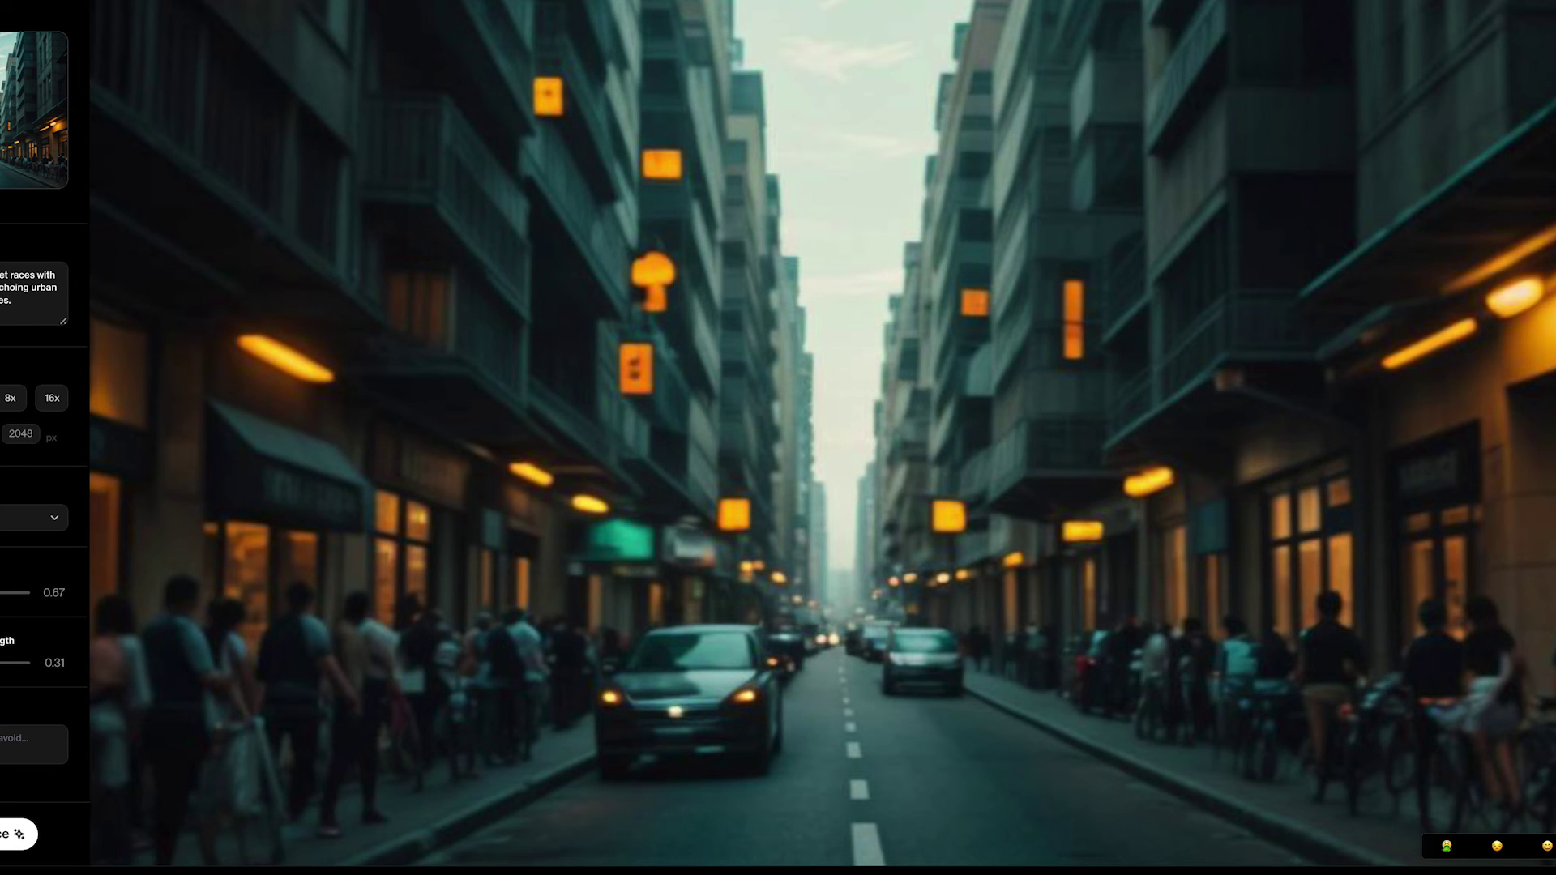
Step: Compare before/after upscales of the city street, crowned king, warrior and purple sphere
{"action": "left_click_drag", "start_coordinate": [1392, 613], "coordinate": [28, 603]}
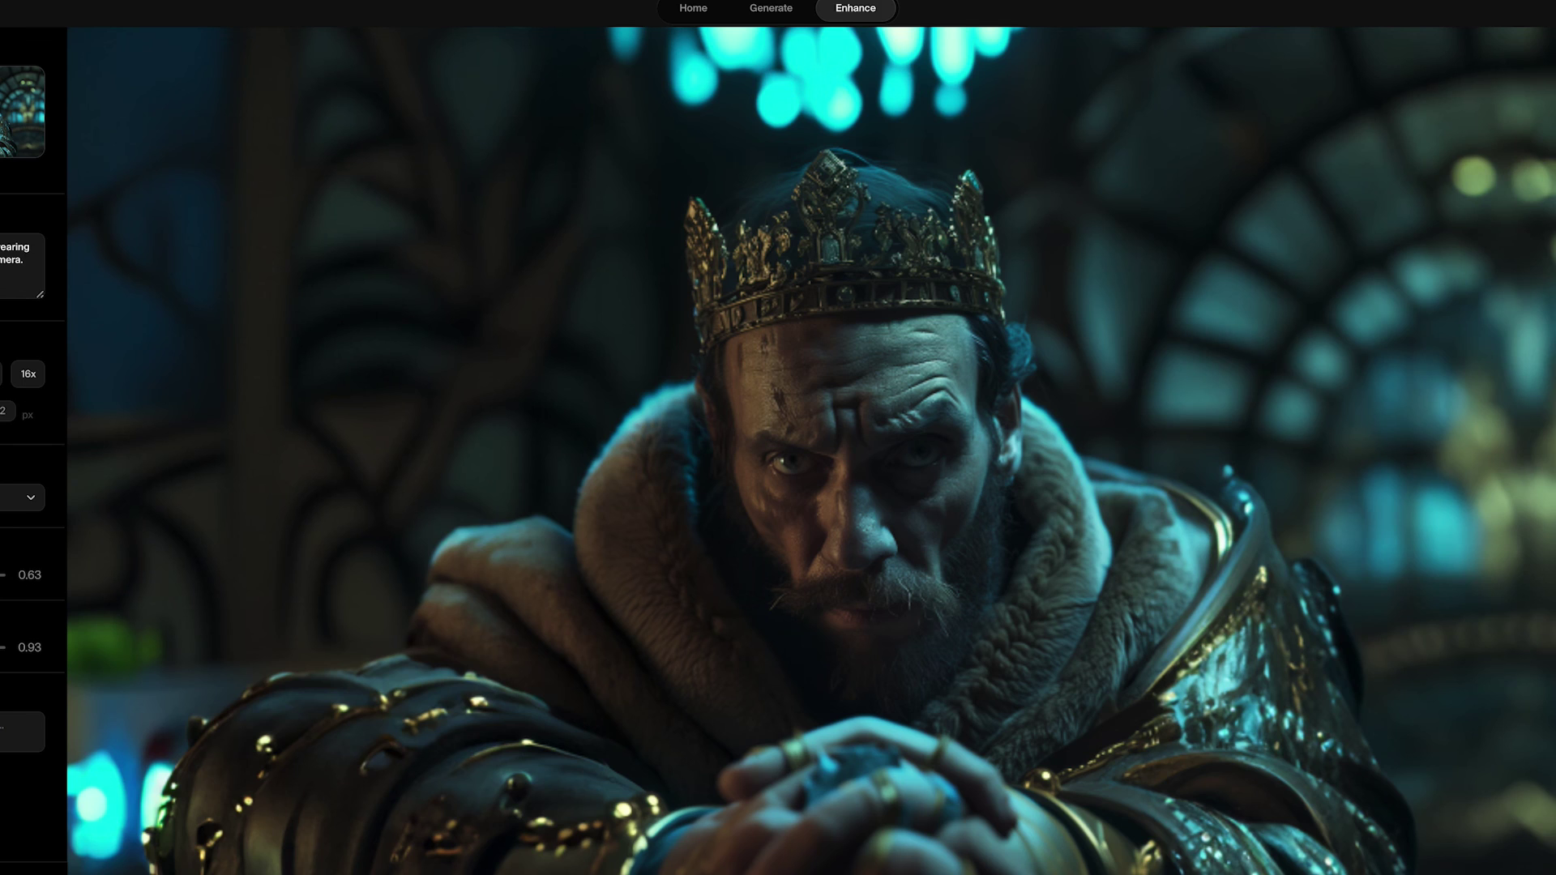
{"action": "left_click_drag", "start_coordinate": [1516, 559], "coordinate": [46, 630]}
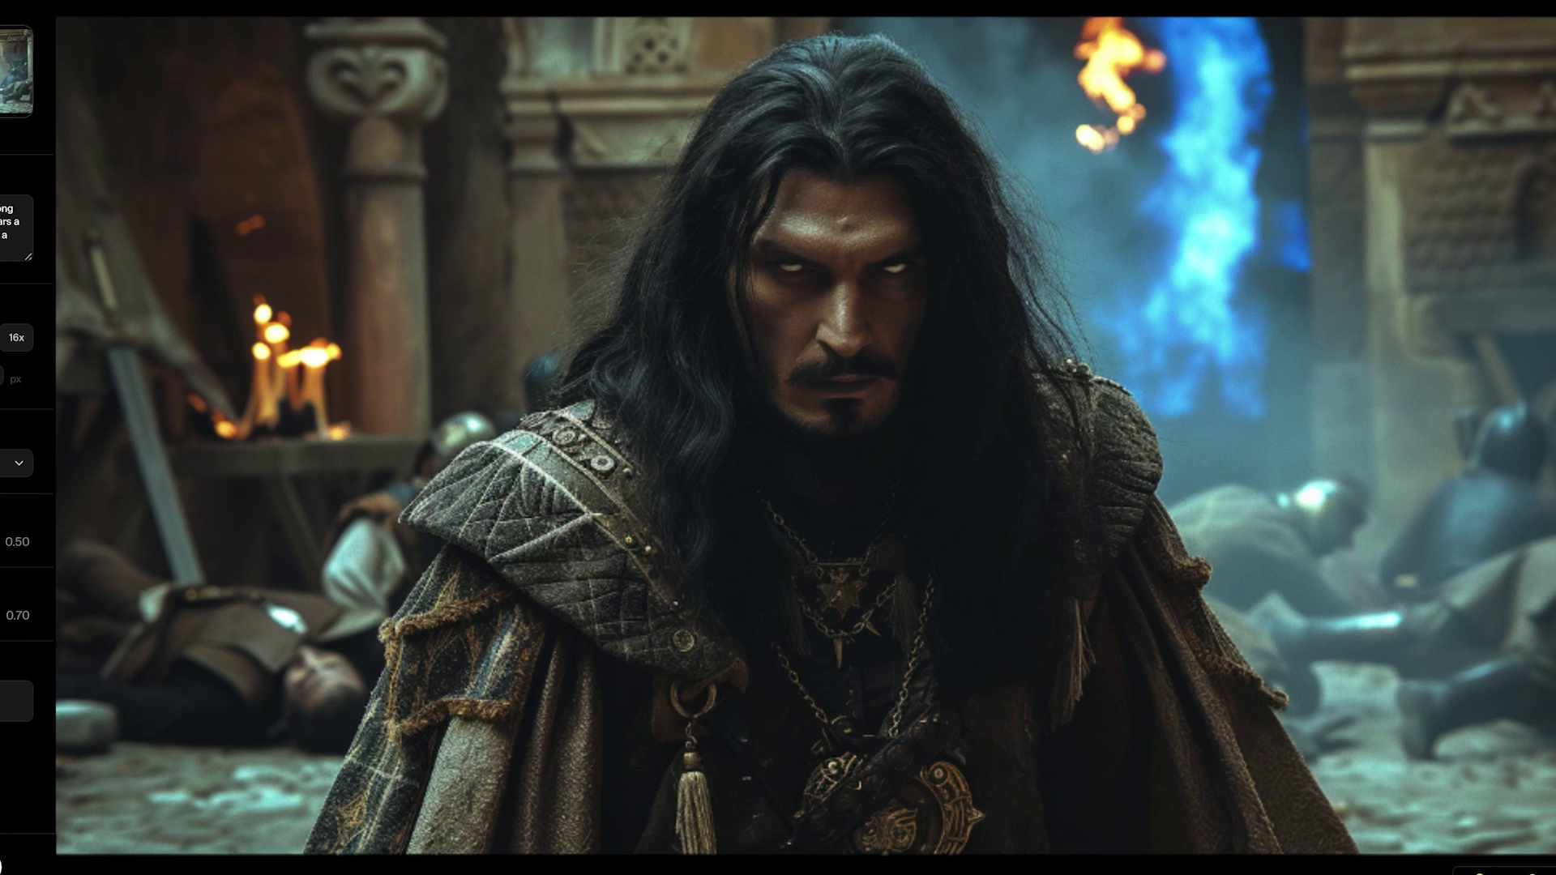
{"action": "left_click_drag", "start_coordinate": [1515, 453], "coordinate": [57, 454]}
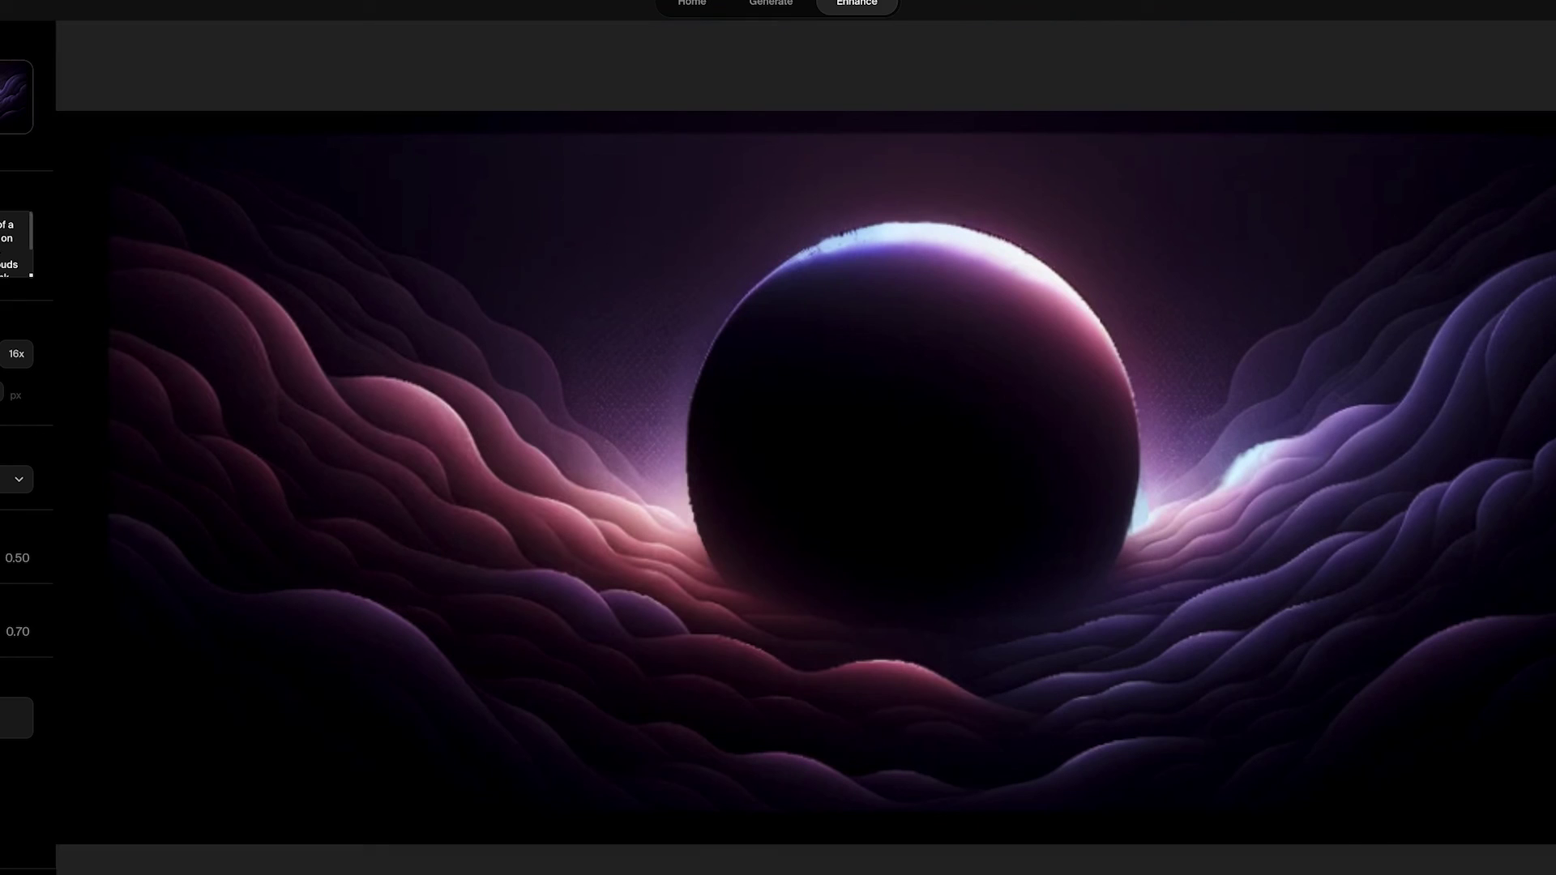
{"action": "left_click_drag", "start_coordinate": [1494, 508], "coordinate": [63, 720]}
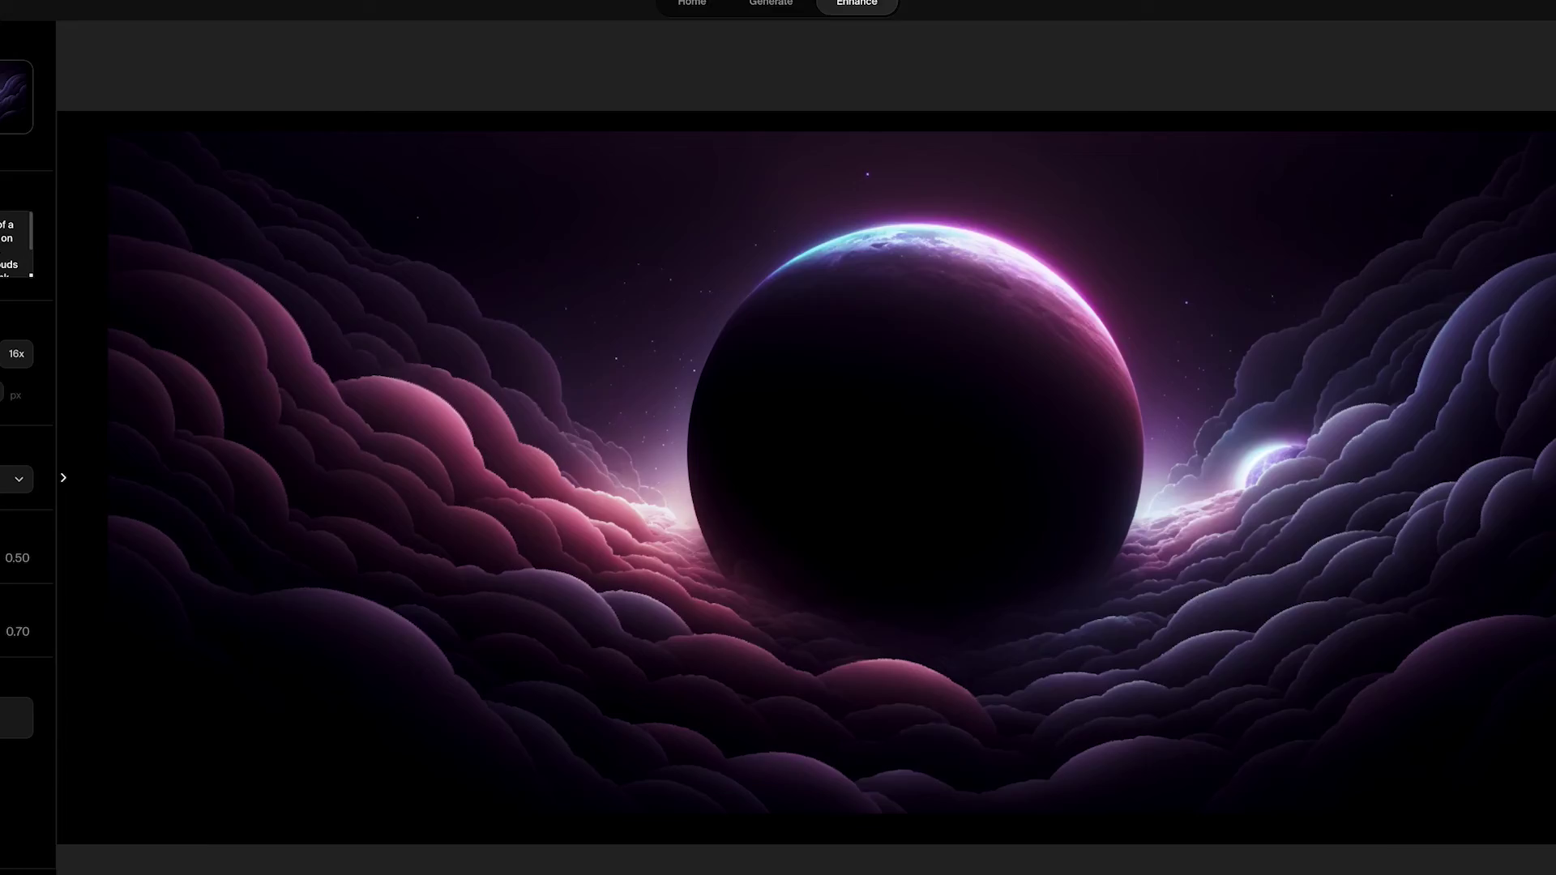